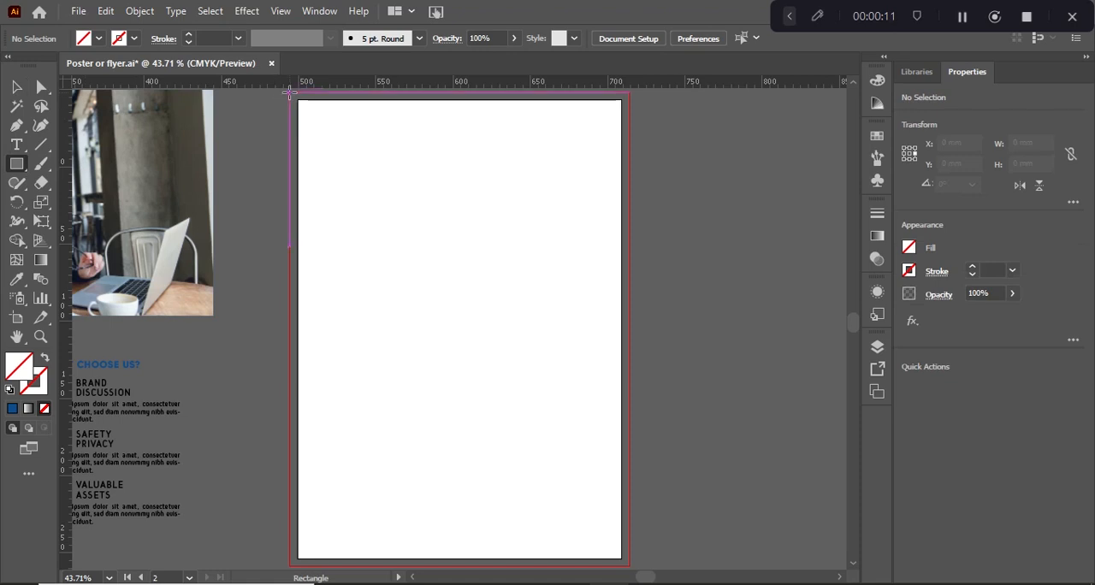
Draw a rectangle about 220 × 307 mm covering the artboard out to its bleed edges and fill it white
{"action": "left_click_drag", "start_coordinate": [291, 91], "coordinate": [630, 566]}
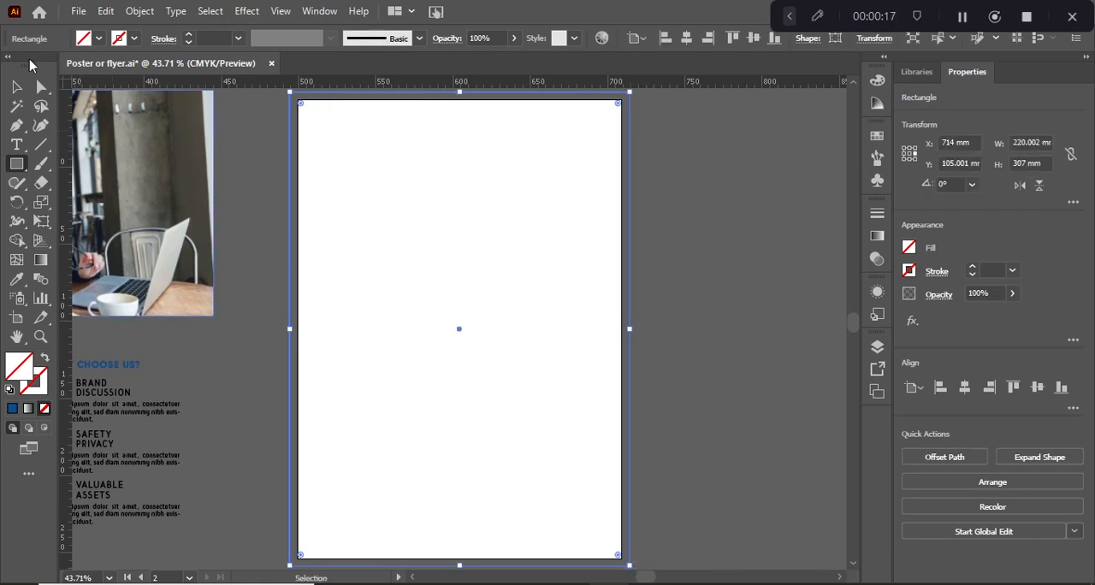
{"action": "left_click", "coordinate": [98, 41]}
{"action": "left_click", "coordinate": [34, 66]}
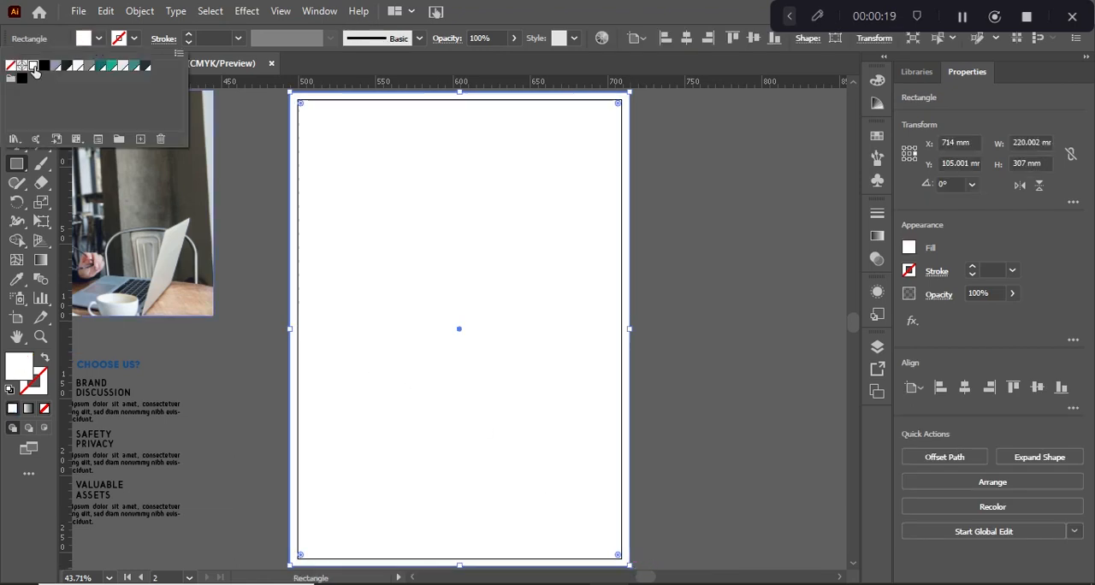
{"action": "left_click", "coordinate": [263, 197]}
{"action": "left_click", "coordinate": [263, 197]}
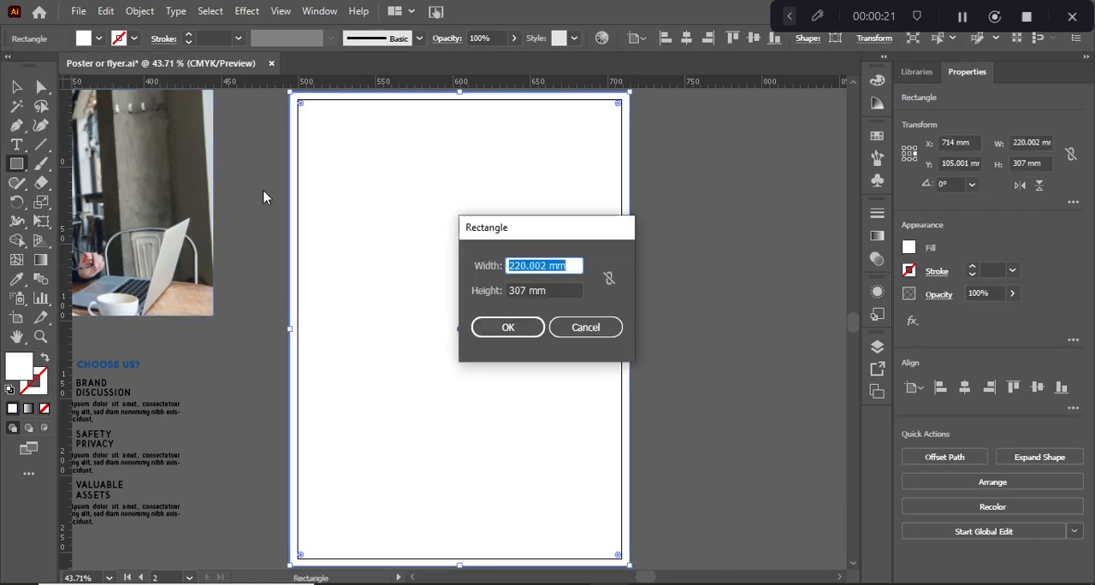
{"action": "left_click", "coordinate": [569, 326]}
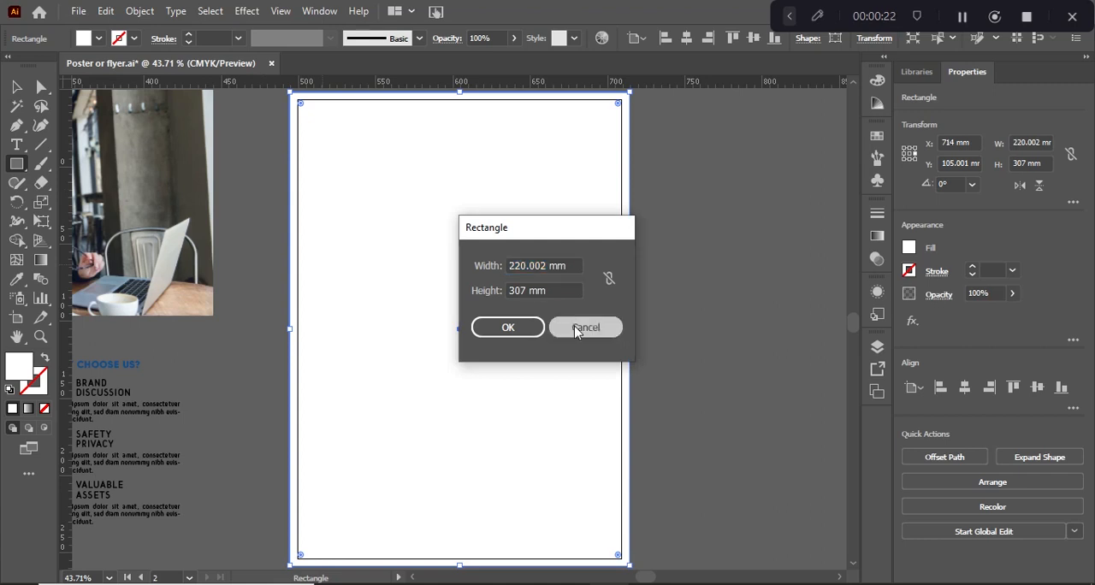
Duplicate the white rectangle horizontally and place the copy on the pasteboard to the right of the artboard, clear of the bleed
{"action": "left_click", "coordinate": [17, 89]}
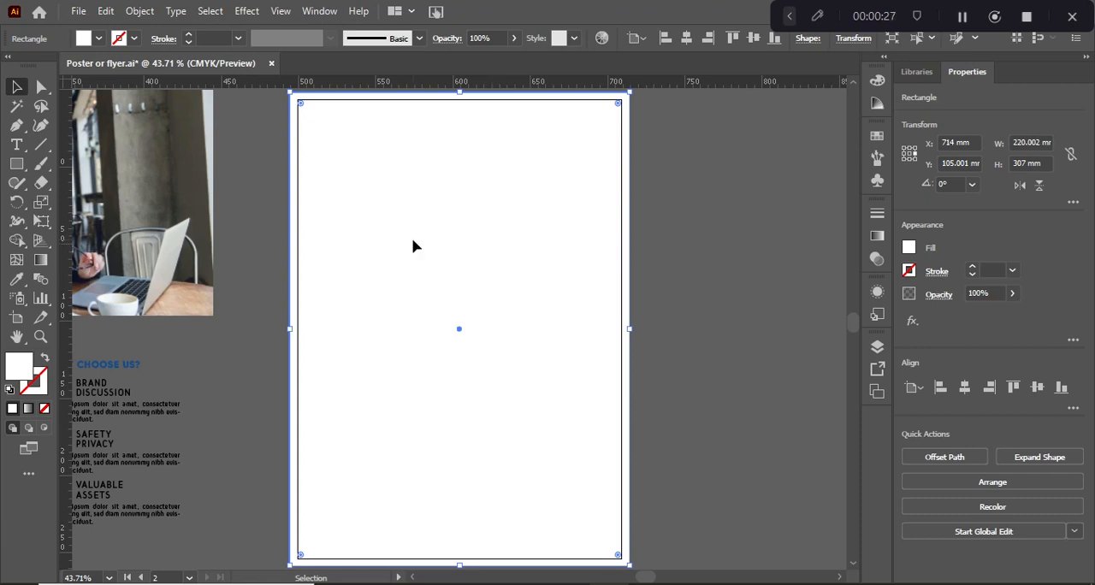
{"action": "left_click_drag", "start_coordinate": [412, 246], "coordinate": [705, 245]}
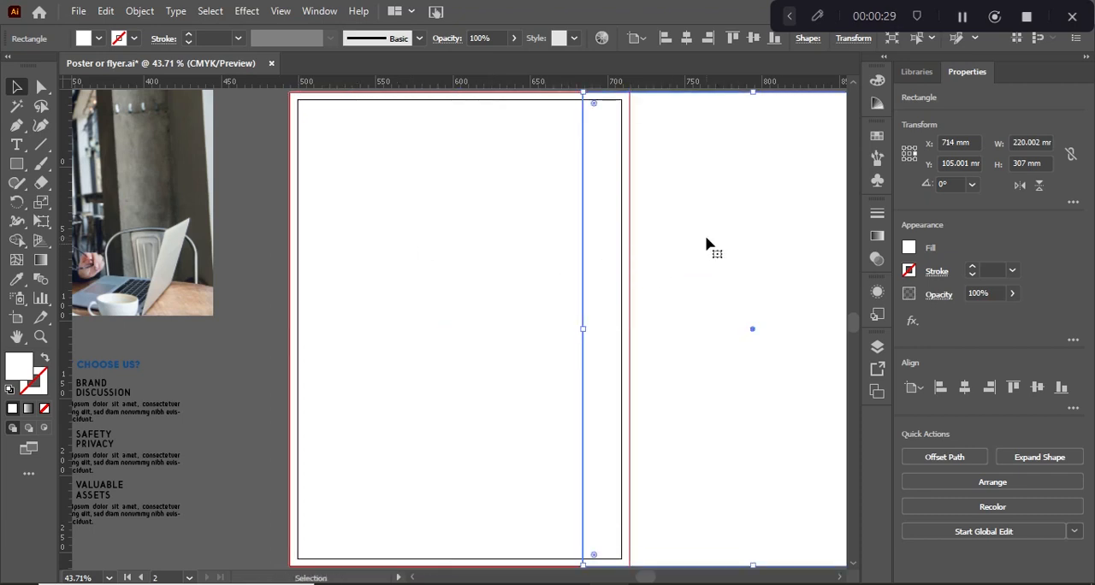
{"action": "left_click_drag", "start_coordinate": [625, 242], "coordinate": [748, 242]}
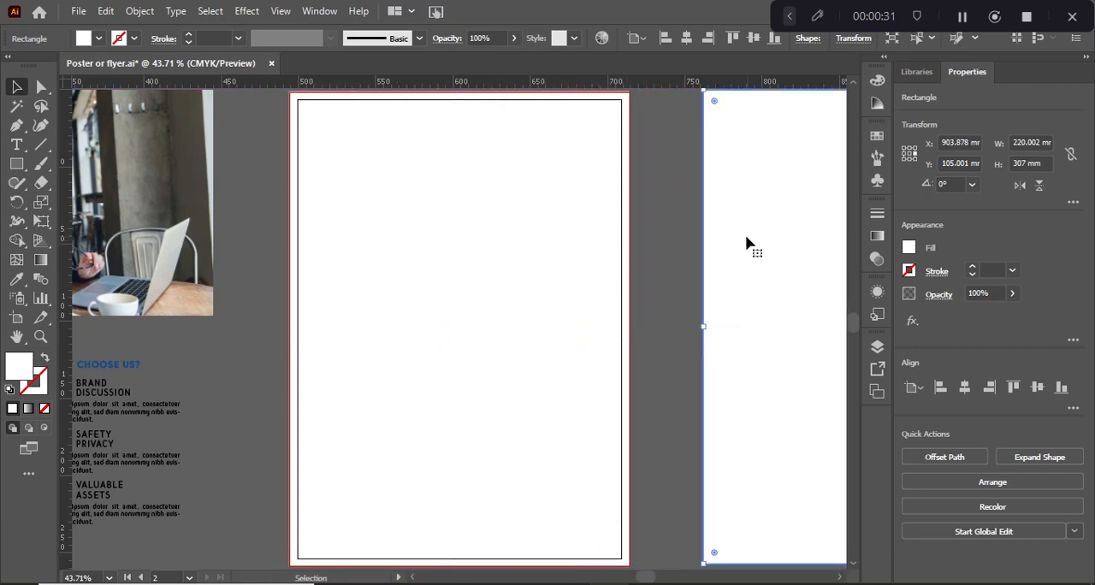
{"action": "left_click", "coordinate": [17, 164]}
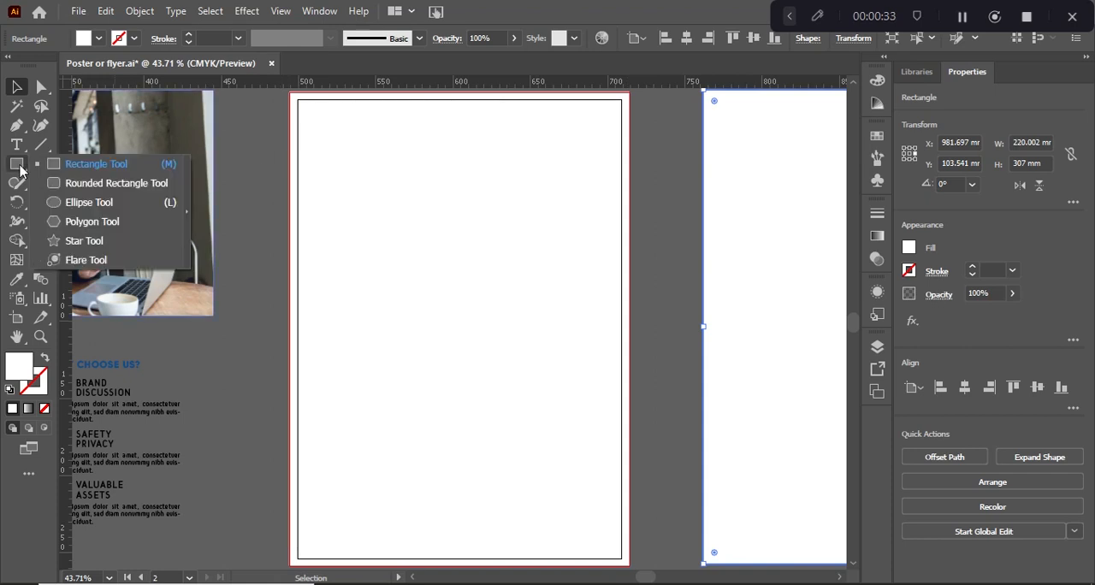
{"action": "left_click", "coordinate": [59, 202]}
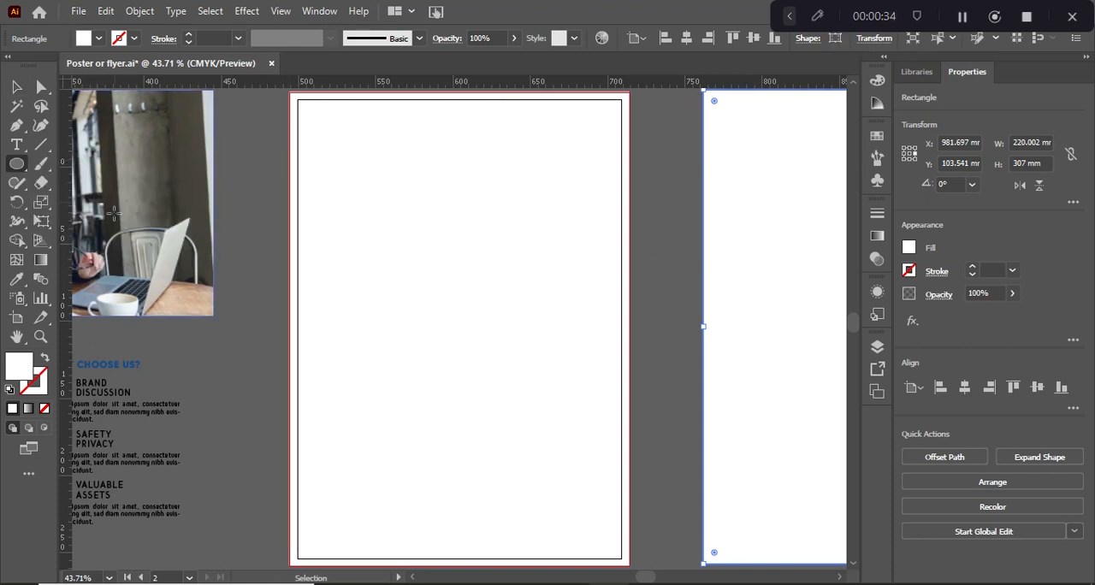
{"action": "left_click", "coordinate": [418, 295]}
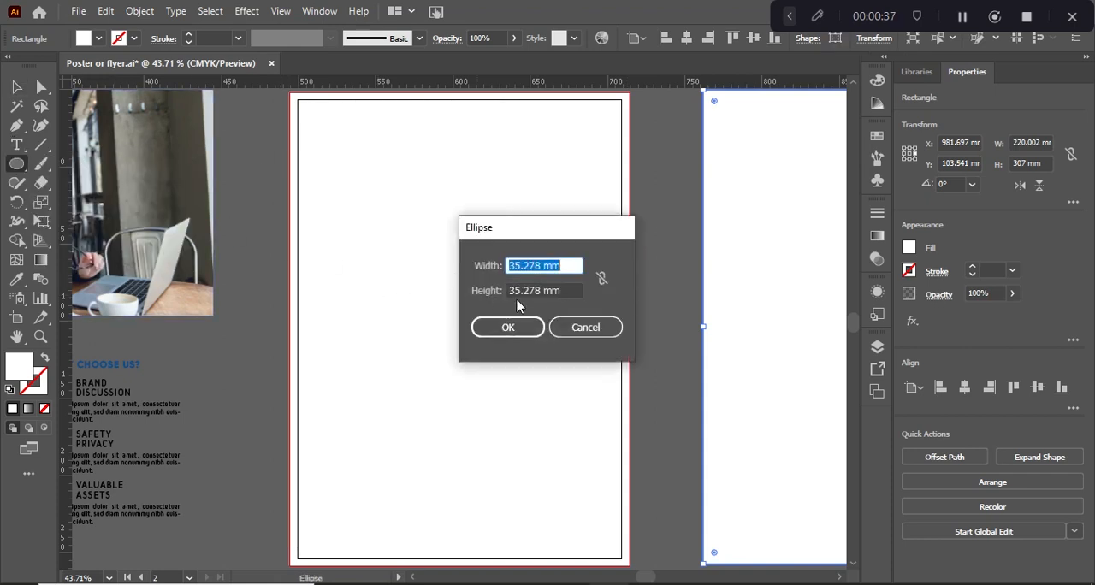
{"action": "left_click", "coordinate": [578, 327]}
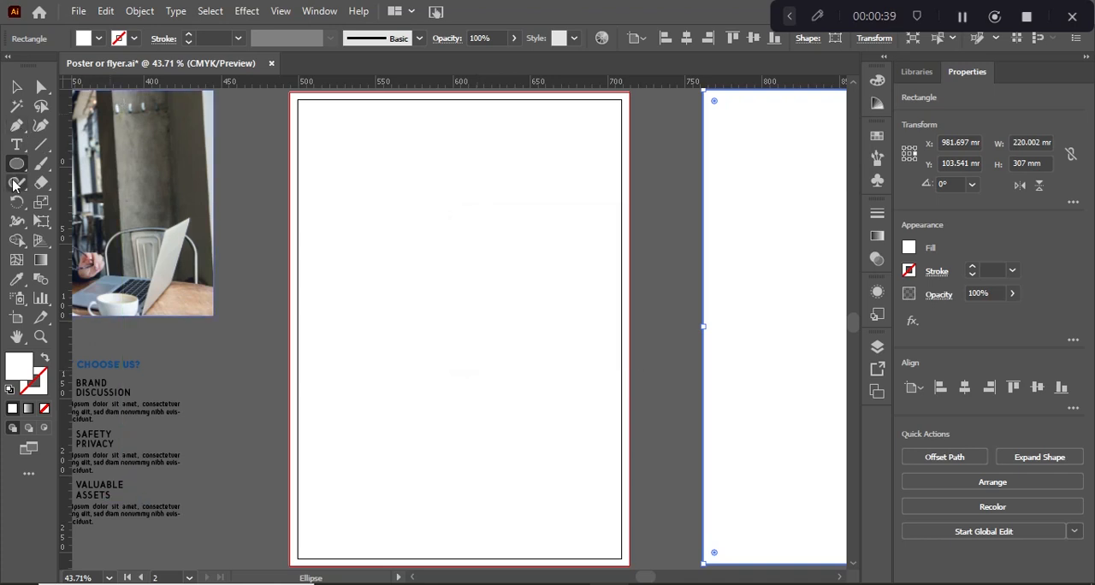
Draw a rectangle about 220 × 133.5 mm across the upper page and round its two bottom corners fully to 110 mm
{"action": "left_click_drag", "start_coordinate": [14, 176], "coordinate": [58, 162]}
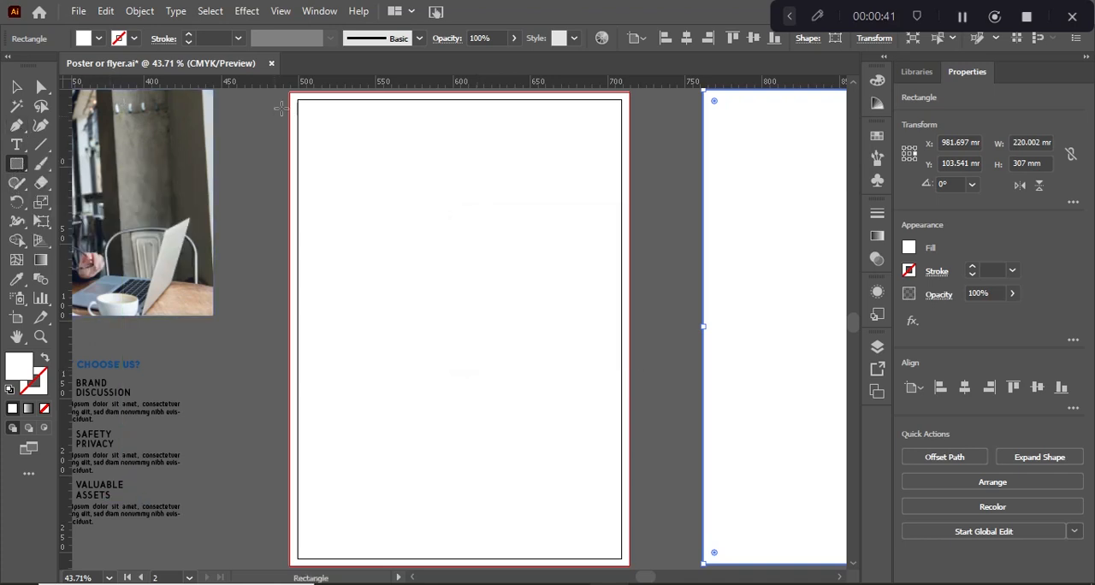
{"action": "mouse_move", "coordinate": [293, 93]}
{"action": "left_mouse_down"}
{"action": "mouse_move", "coordinate": [379, 186]}
{"action": "mouse_move", "coordinate": [629, 343]}
{"action": "mouse_move", "coordinate": [630, 299]}
{"action": "left_mouse_up"}
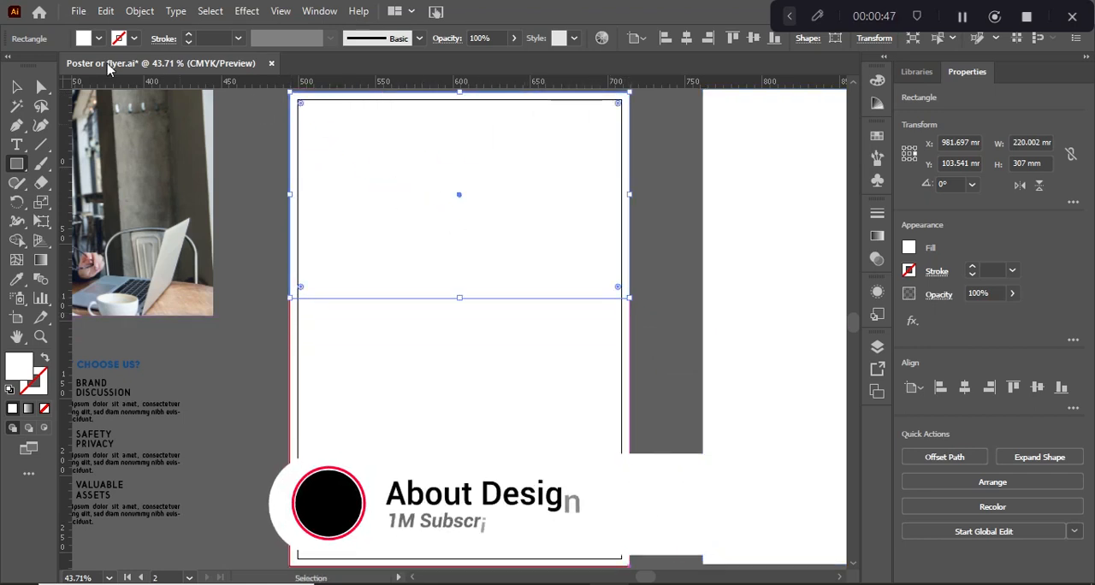
{"action": "left_click", "coordinate": [41, 86]}
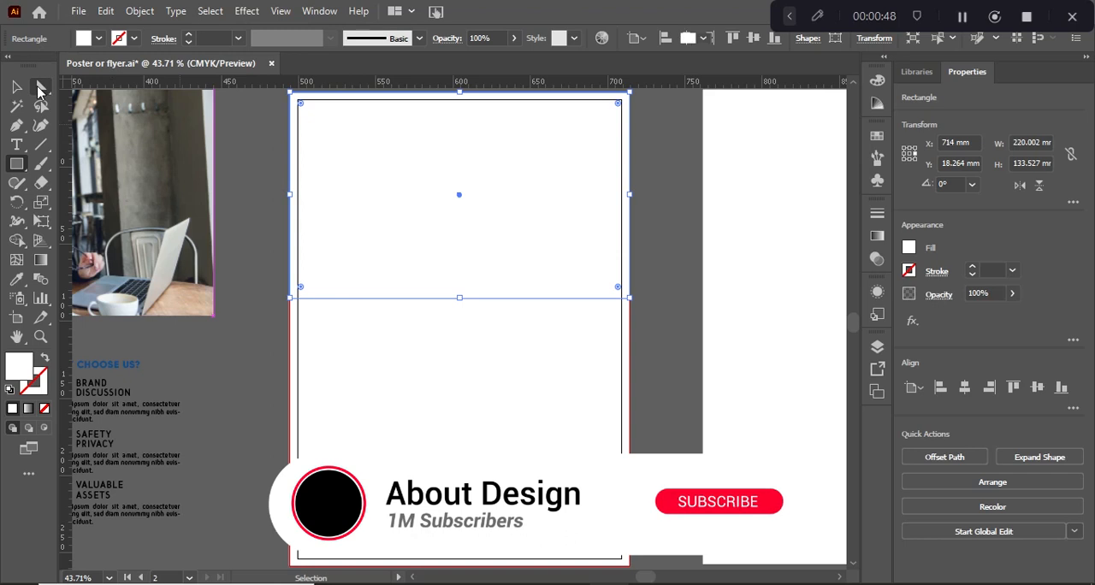
{"action": "left_click", "coordinate": [289, 299]}
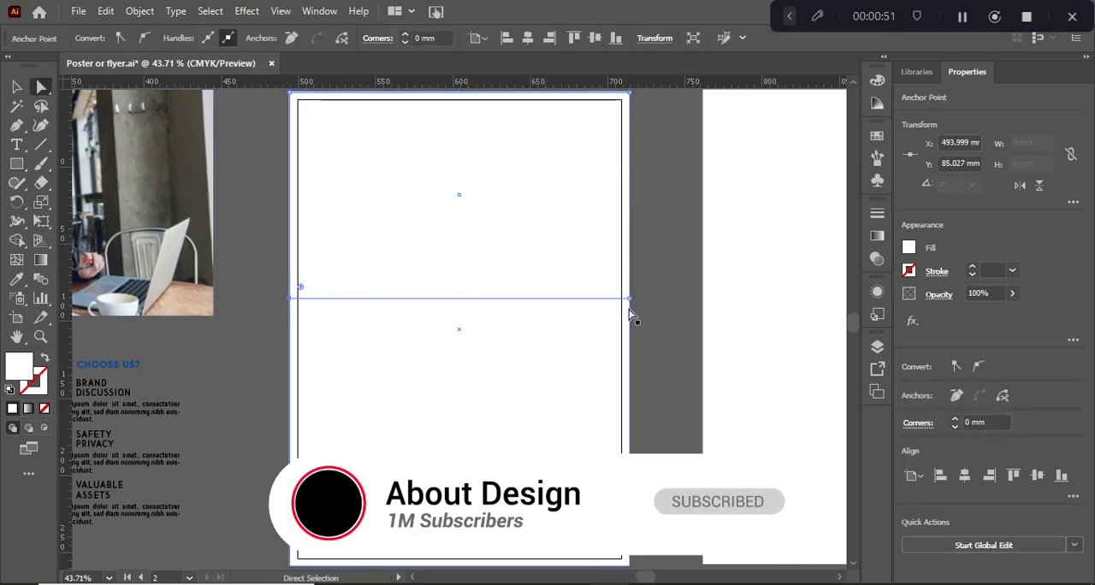
{"action": "left_click_drag", "start_coordinate": [631, 302], "coordinate": [450, 71]}
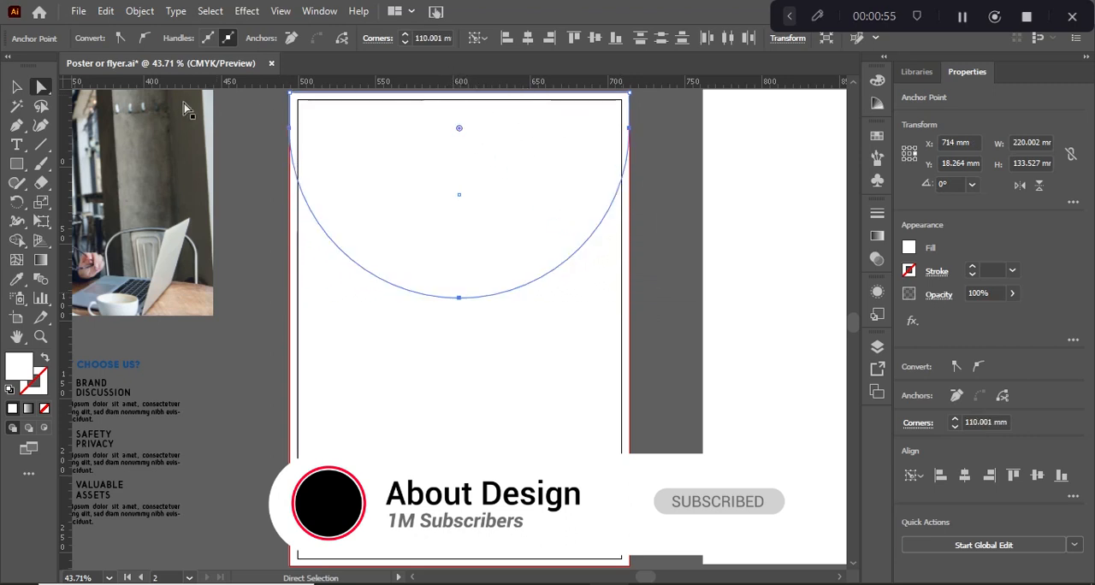
Enlarge the rounded shape from its center to about 262.5 × 159.3 mm and round its bottom corners fully again
{"action": "left_click", "coordinate": [18, 87]}
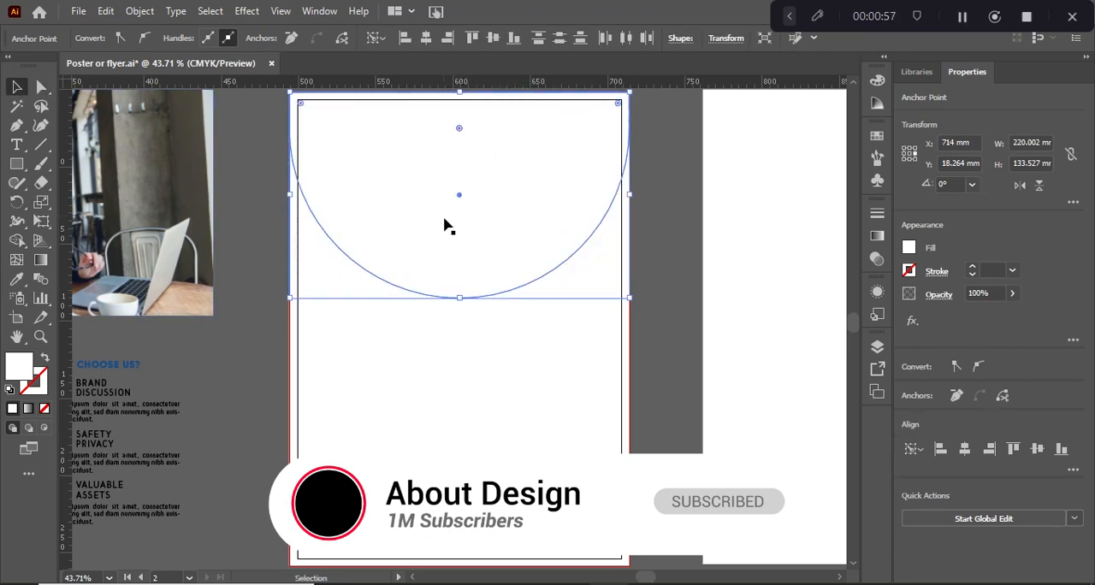
{"action": "left_click_drag", "start_coordinate": [633, 299], "coordinate": [662, 318]}
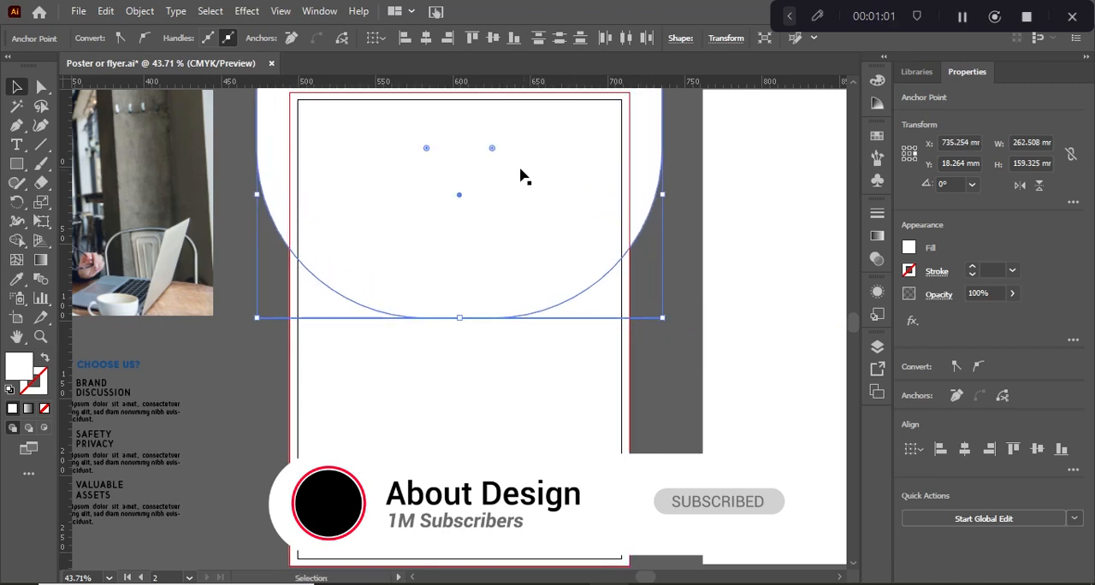
{"action": "left_click_drag", "start_coordinate": [491, 148], "coordinate": [453, 77]}
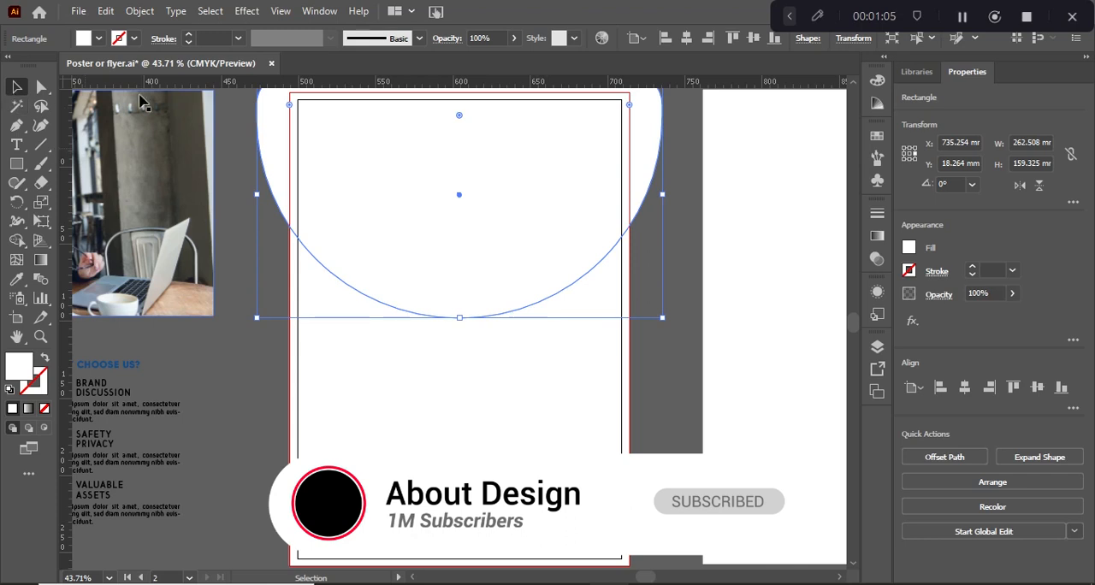
Copy the rounded shape about 28 mm lower and merge the overlapping upper regions of both shapes with Shape Builder
{"action": "left_click_drag", "start_coordinate": [459, 195], "coordinate": [460, 235]}
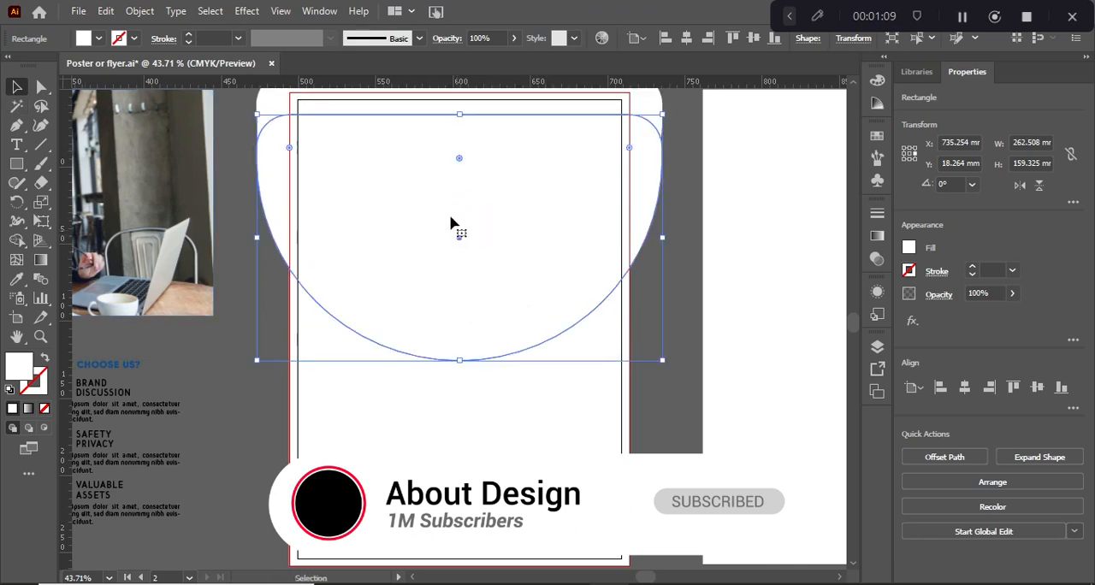
{"action": "left_click", "coordinate": [405, 106], "text": "shift"}
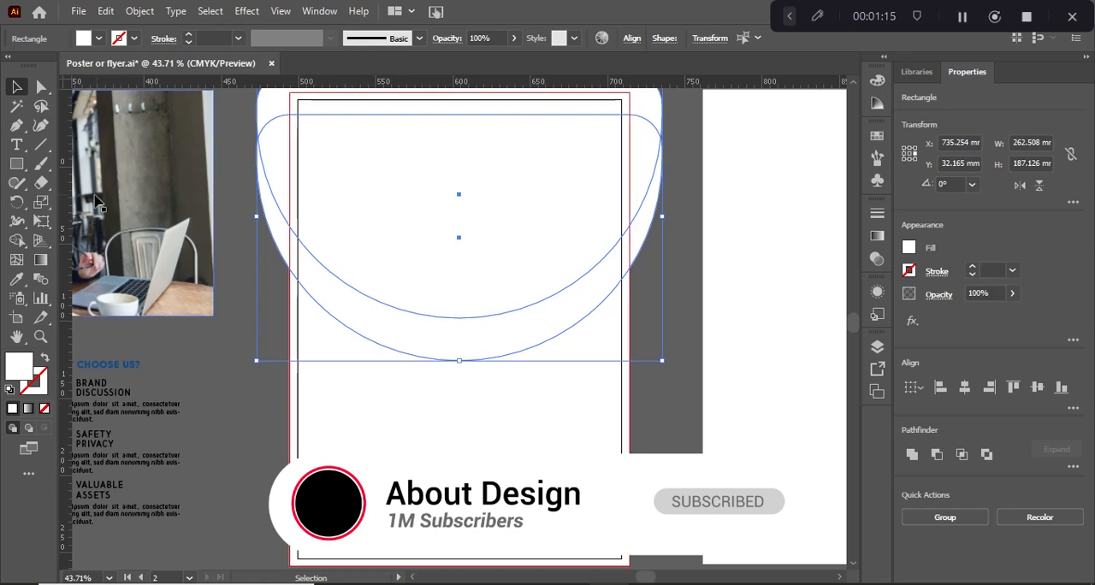
{"action": "left_click", "coordinate": [16, 240]}
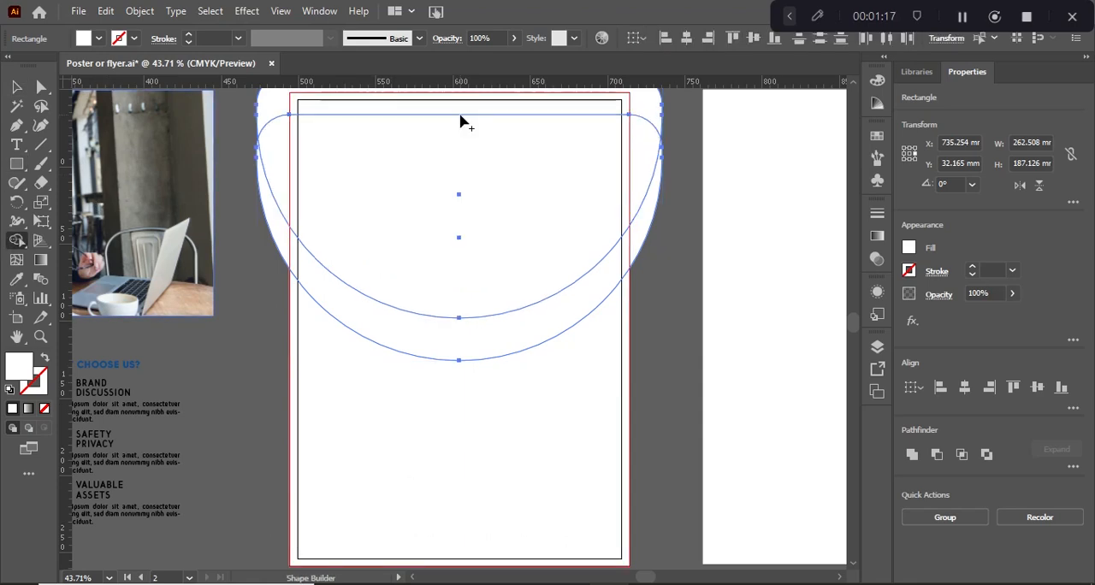
{"action": "left_click_drag", "start_coordinate": [457, 110], "coordinate": [456, 160]}
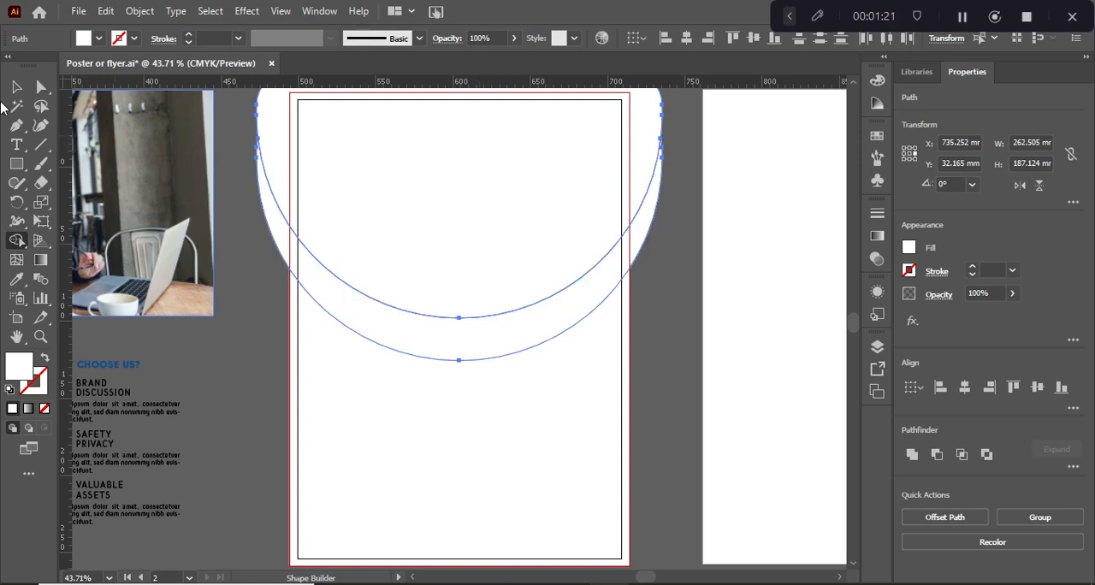
Select the curved shapes with the page rectangle and remove the parts outside the bleed edges with Shape Builder
{"action": "key", "text": "v"}
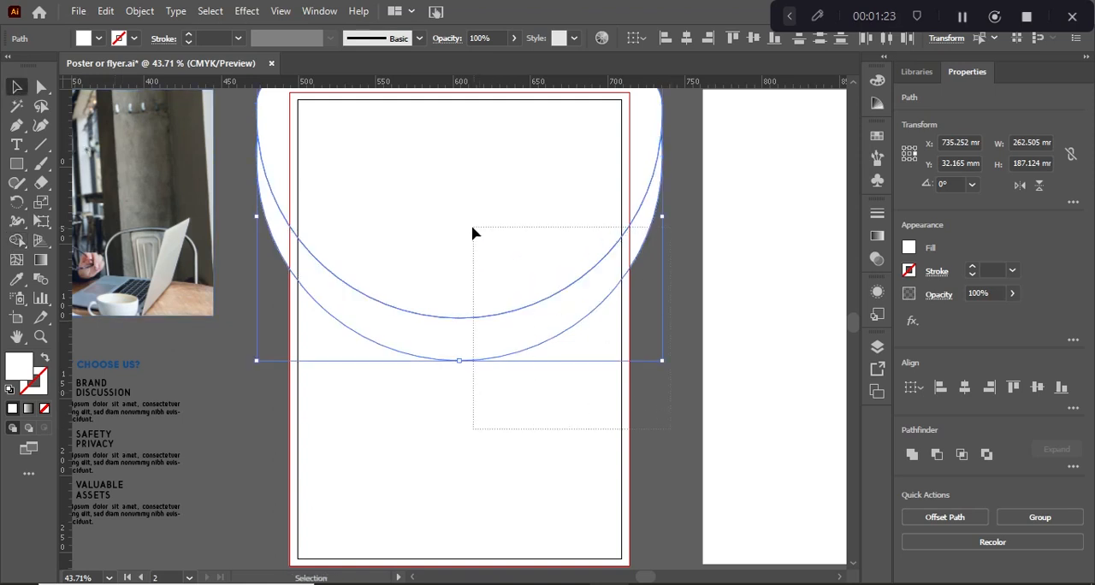
{"action": "left_click_drag", "start_coordinate": [473, 229], "coordinate": [471, 230]}
{"action": "left_click", "coordinate": [16, 241]}
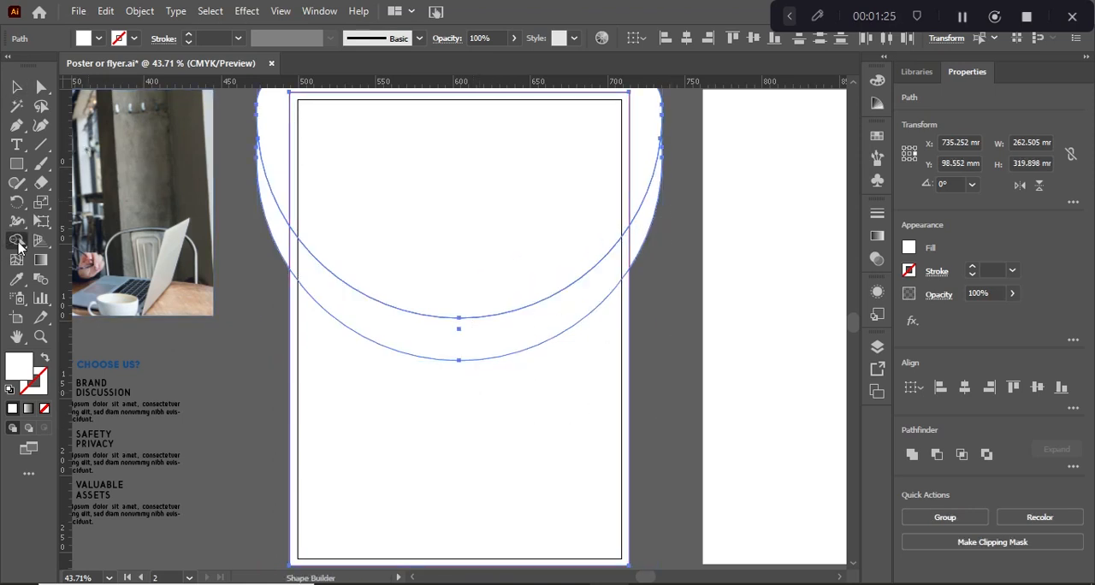
{"action": "left_click", "coordinate": [284, 169], "text": "alt"}
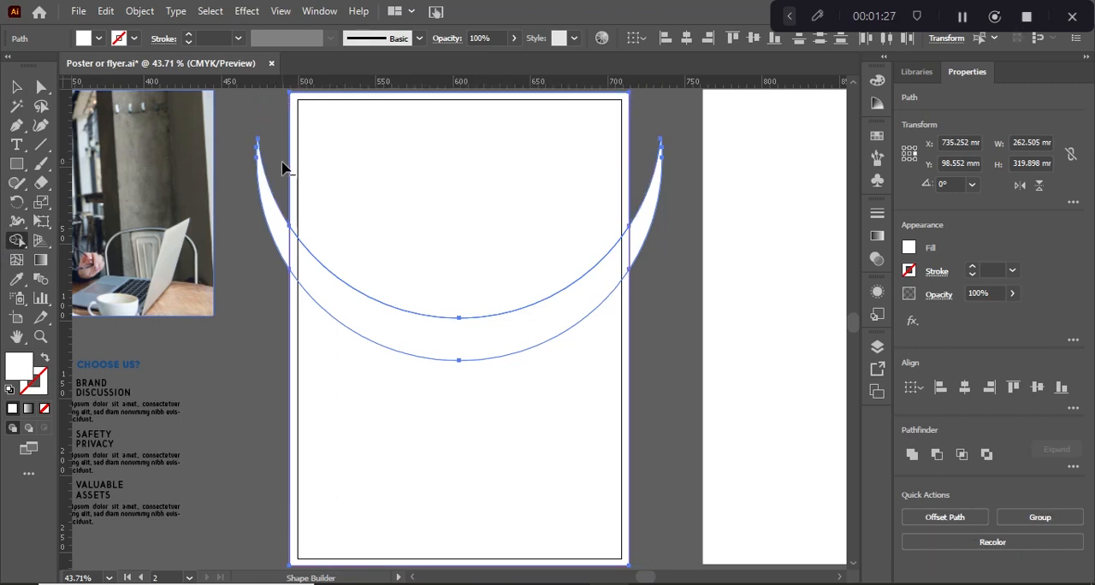
{"action": "left_click", "coordinate": [283, 231], "text": "alt"}
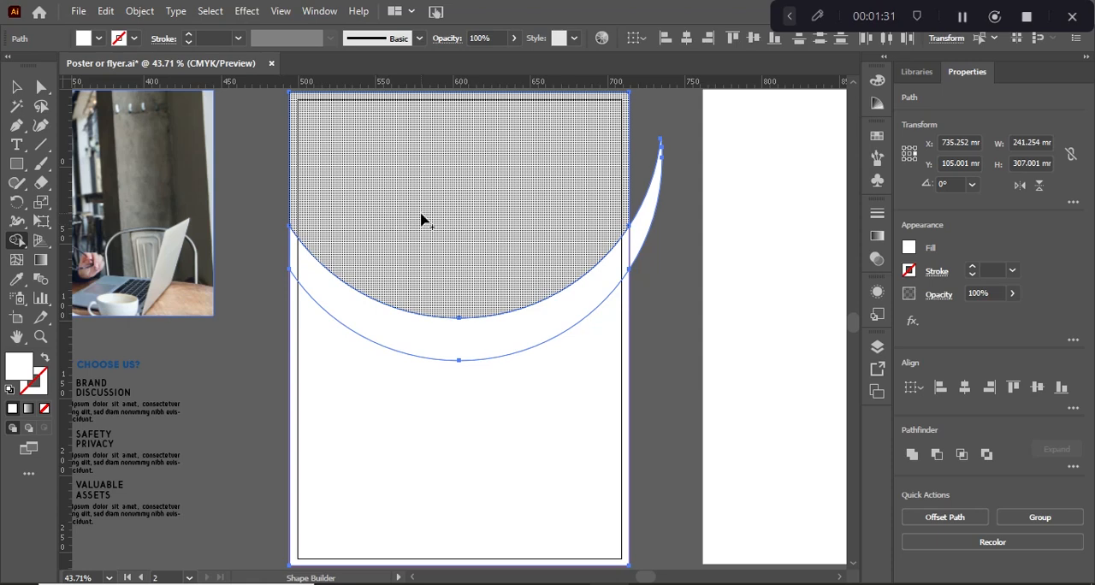
{"action": "left_click", "coordinate": [641, 225], "text": "alt"}
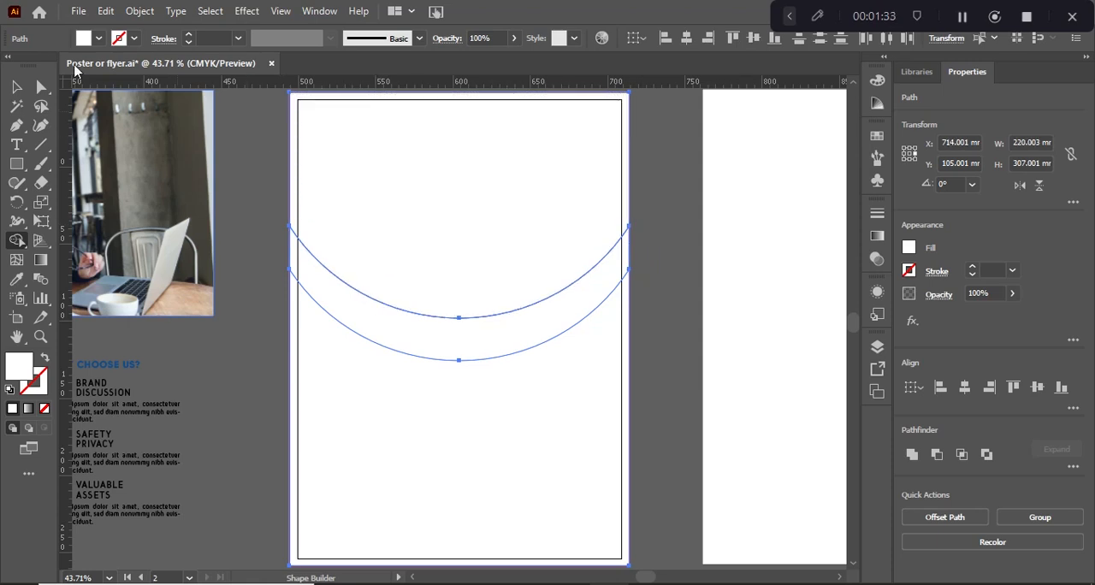
{"action": "left_click", "coordinate": [40, 87]}
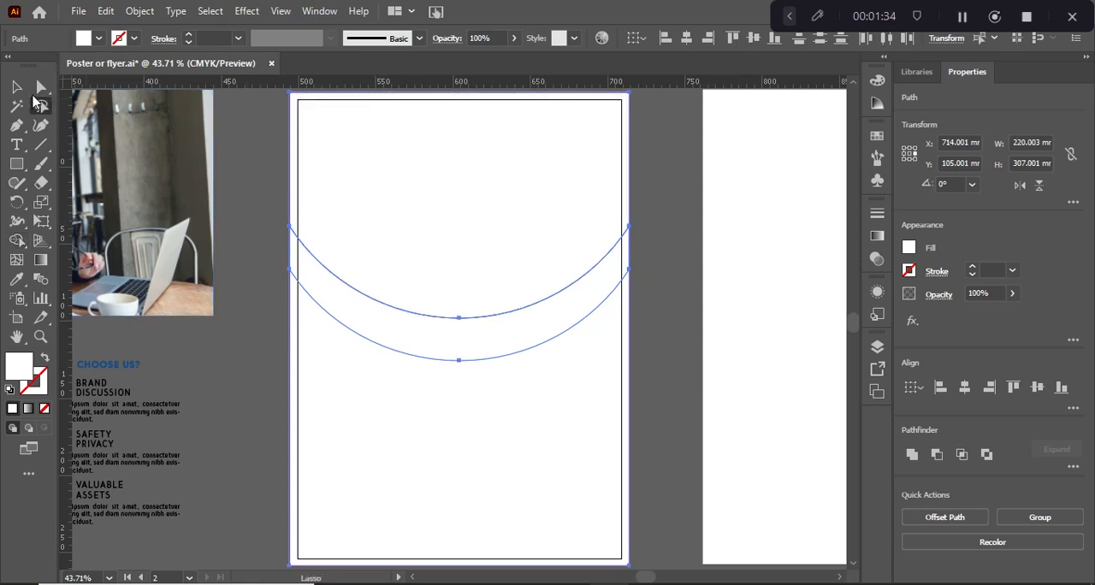
{"action": "left_click", "coordinate": [650, 300]}
{"action": "left_click", "coordinate": [629, 278]}
{"action": "left_click", "coordinate": [570, 294]}
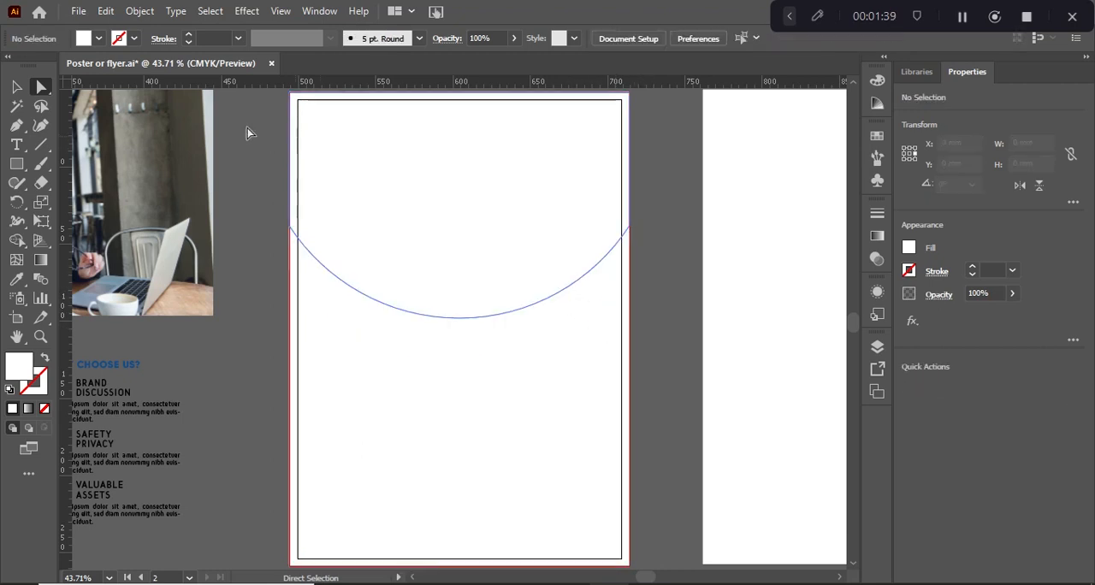
Select all the page shapes and separate the area below the curved band into its own region with Shape Builder
{"action": "left_click", "coordinate": [16, 87]}
{"action": "left_click_drag", "start_coordinate": [296, 142], "coordinate": [538, 449]}
{"action": "left_click", "coordinate": [17, 242]}
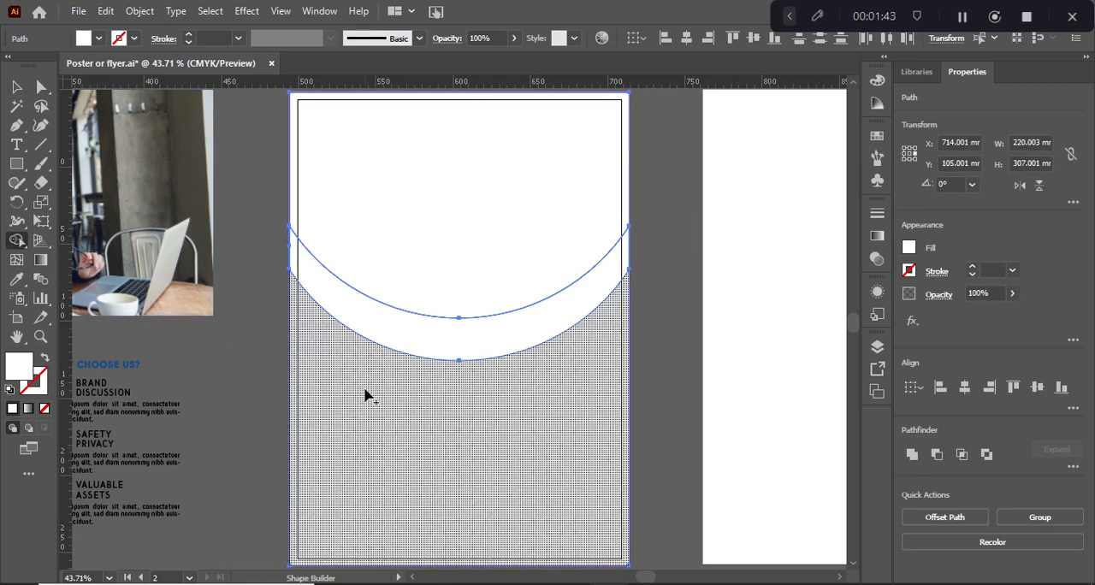
{"action": "left_click", "coordinate": [13, 87]}
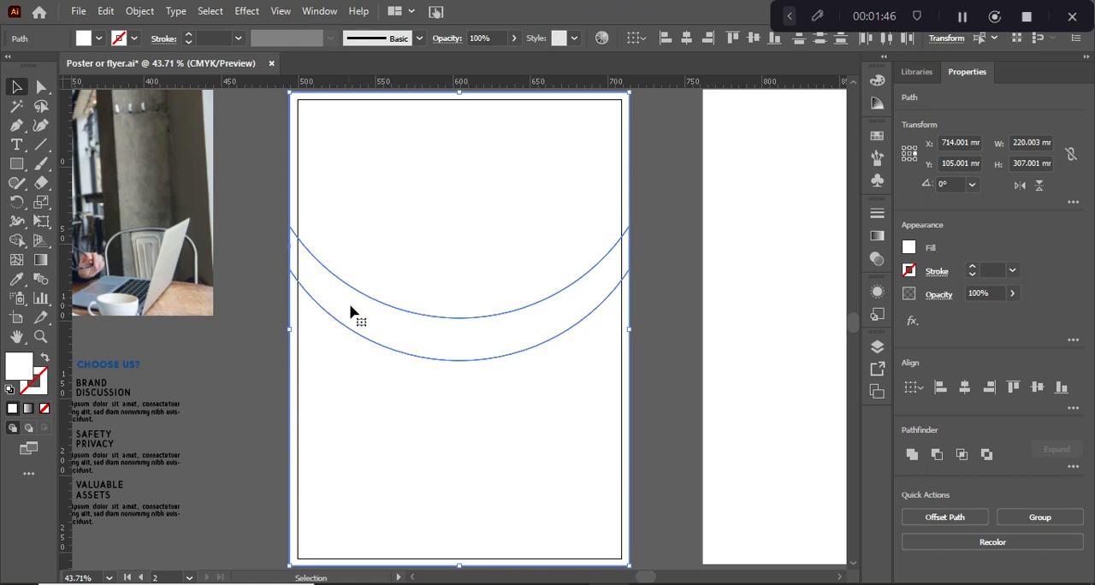
Duplicate the curved band across the page and offset the copy about 17.6 mm upward
{"action": "left_click", "coordinate": [248, 184]}
{"action": "left_click", "coordinate": [418, 346]}
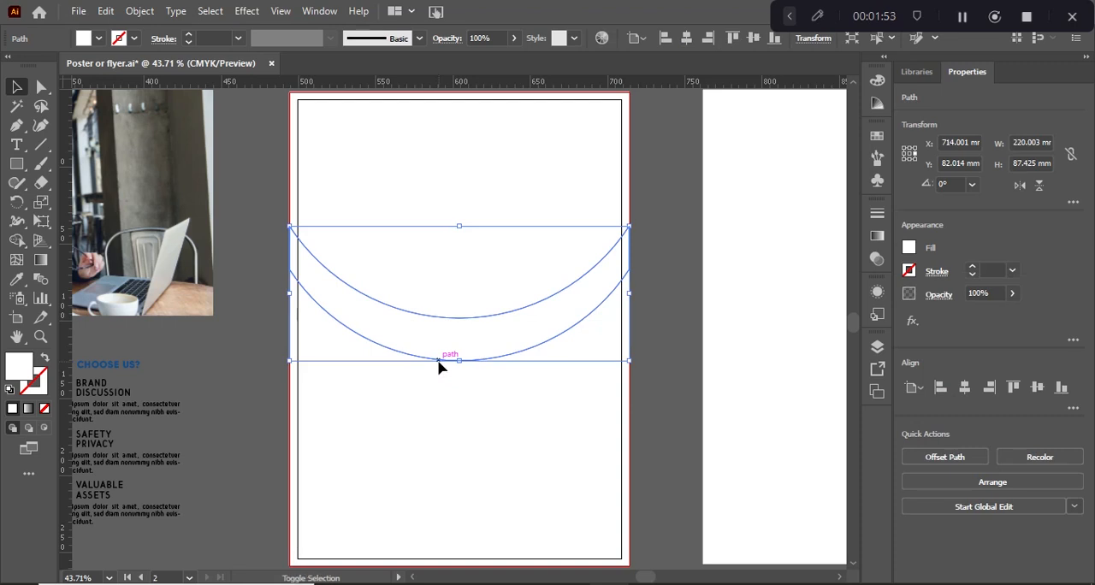
{"action": "key", "text": "shift+Up"}
{"action": "key", "text": "shift+Up"}
{"action": "key", "text": "shift+Up"}
{"action": "key", "text": "shift+Up"}
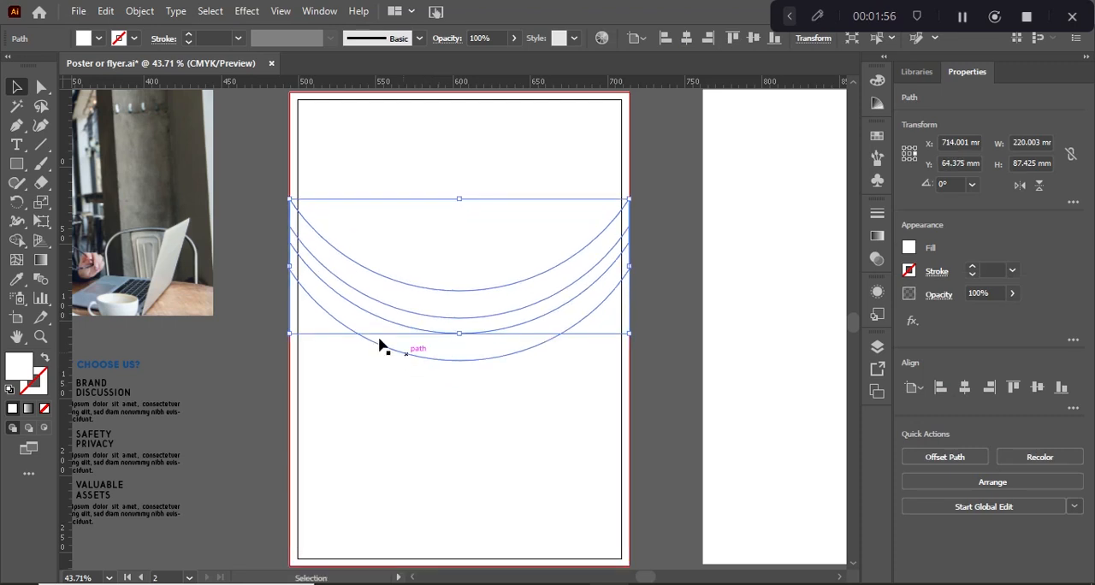
Select the curved shapes with the page rectangle and merge all regions below the upper curved band into one with Shape Builder
{"action": "left_click", "coordinate": [437, 384]}
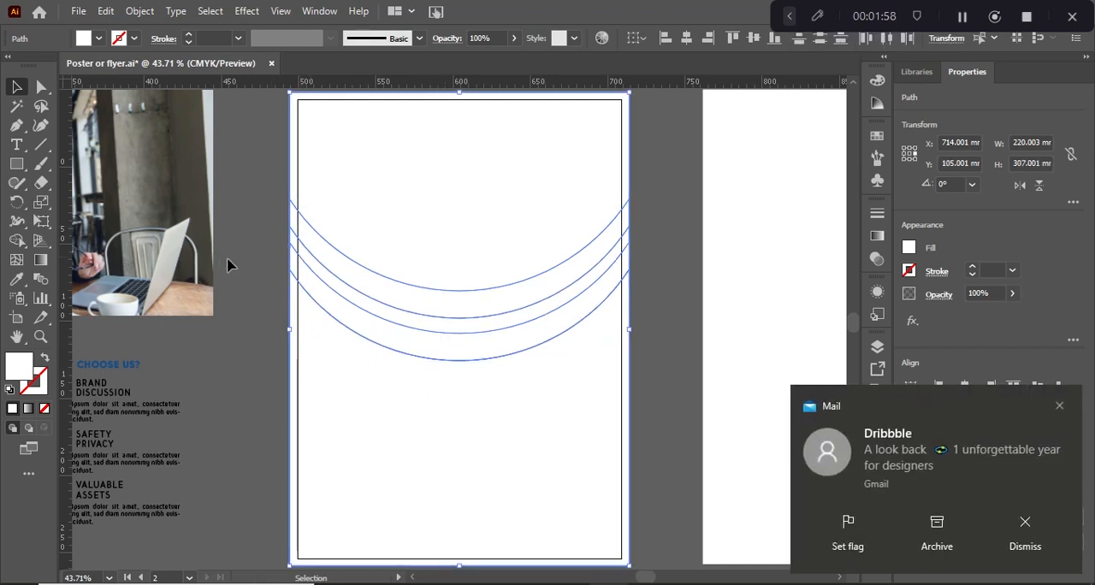
{"action": "left_click", "coordinate": [1060, 406]}
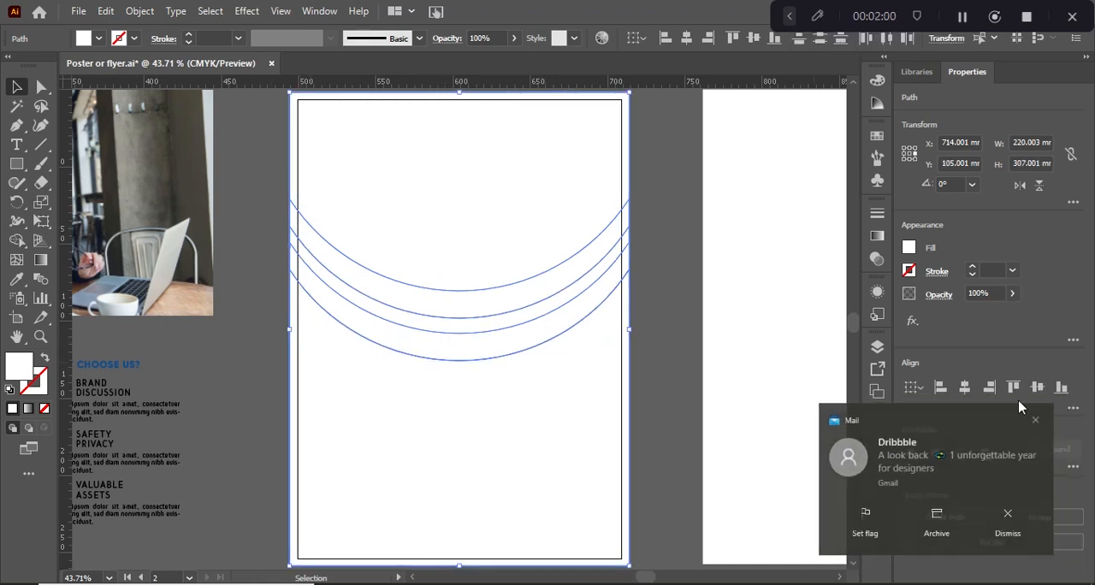
{"action": "left_click", "coordinate": [16, 241]}
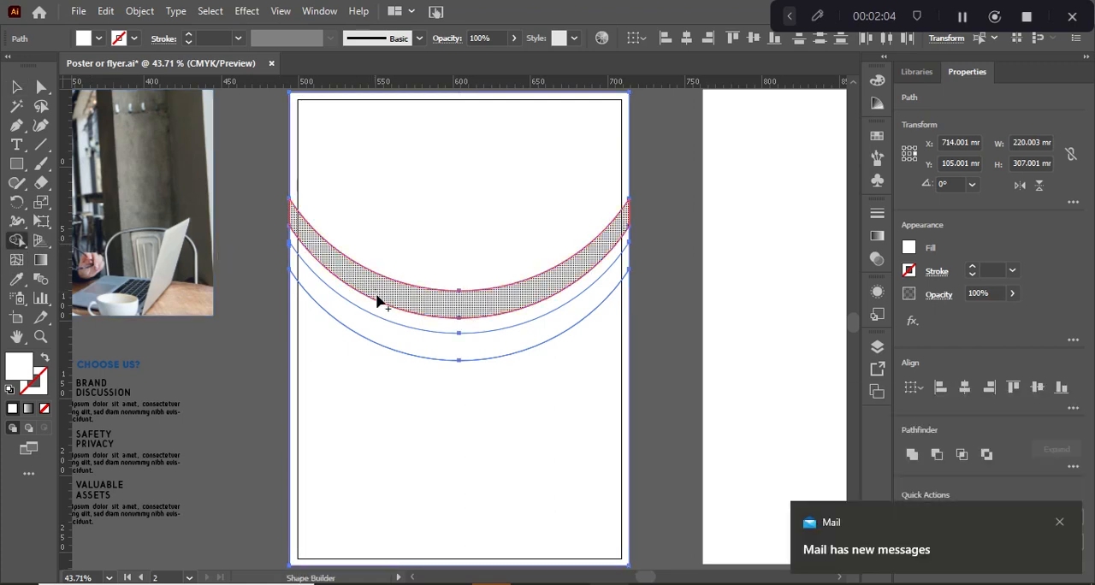
{"action": "left_click_drag", "start_coordinate": [377, 306], "coordinate": [380, 361]}
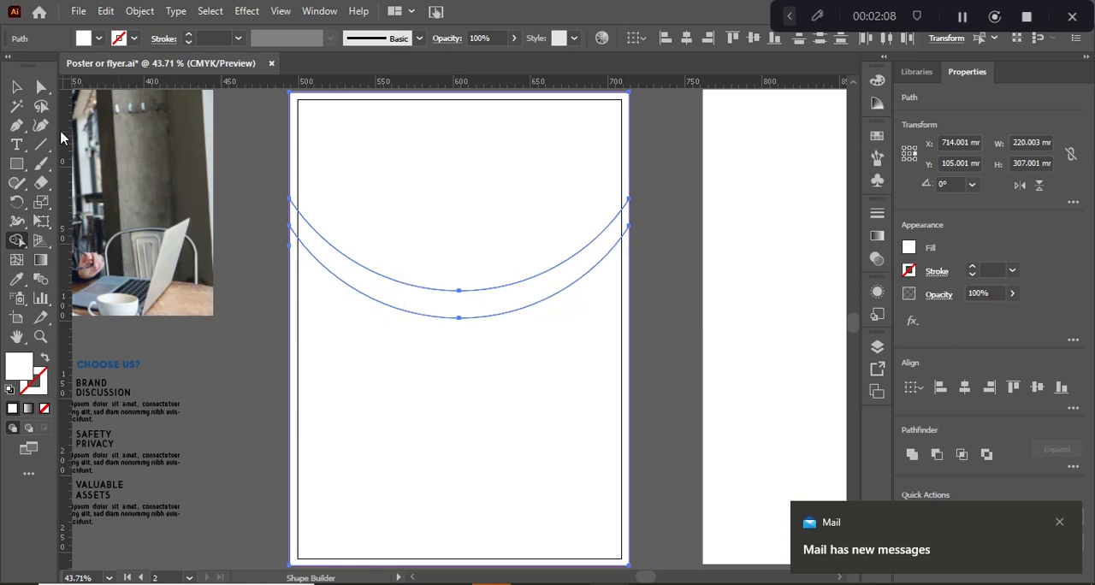
{"action": "left_click", "coordinate": [16, 86]}
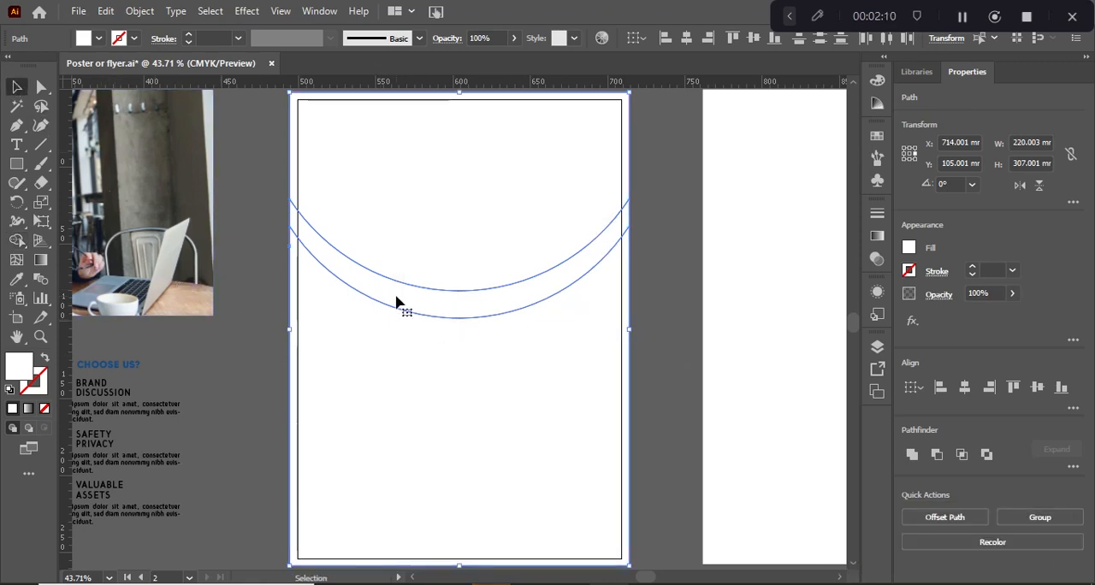
{"action": "left_click", "coordinate": [665, 328]}
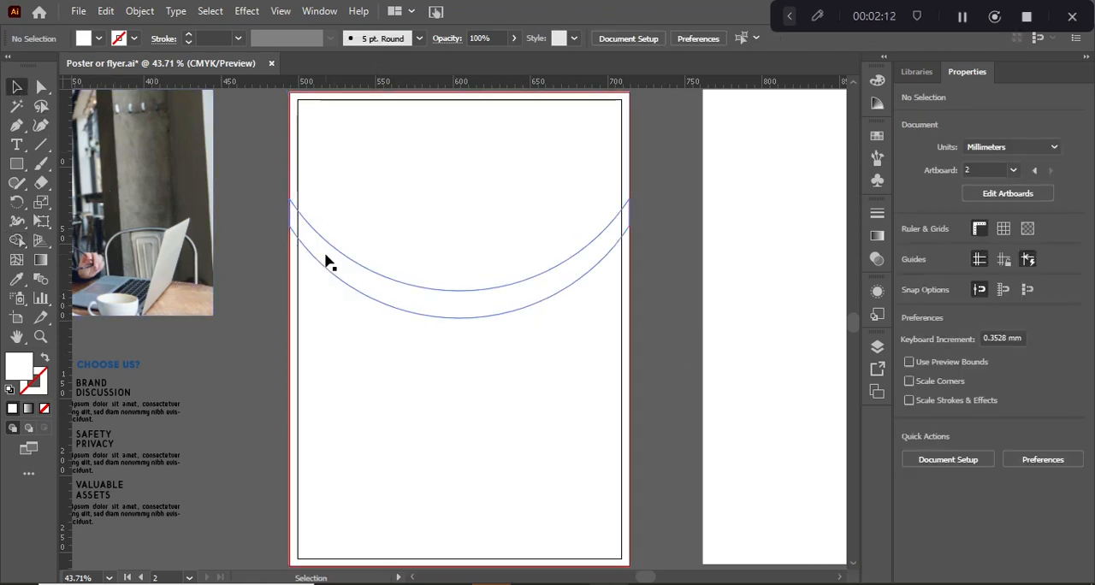
Round the upper-right corner of the page region below the curved band to a radius of about 32.3 mm
{"action": "left_click", "coordinate": [325, 261]}
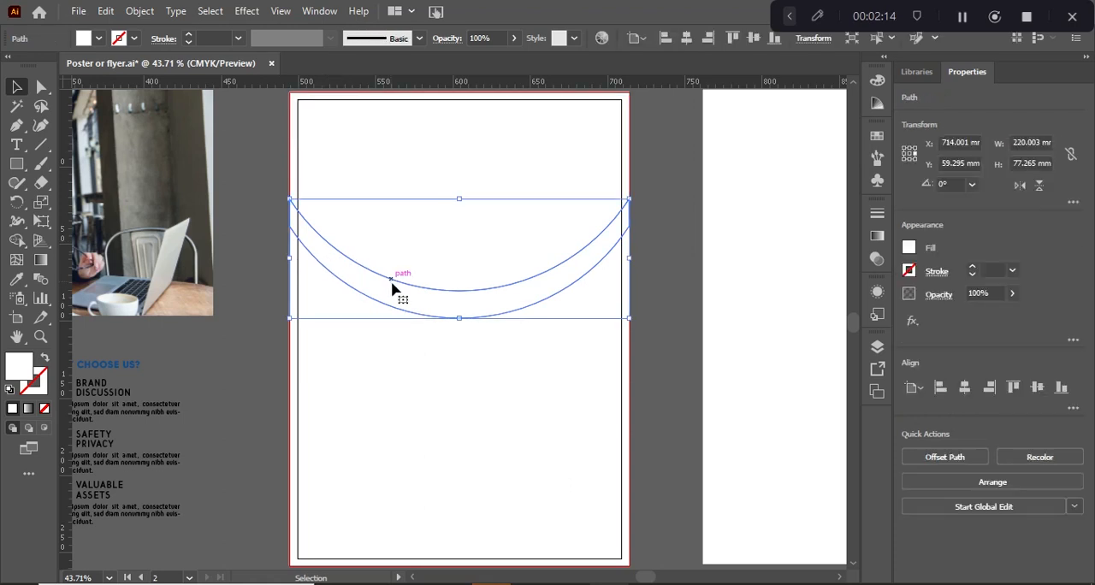
{"action": "key", "text": "Delete"}
{"action": "left_click", "coordinate": [490, 347]}
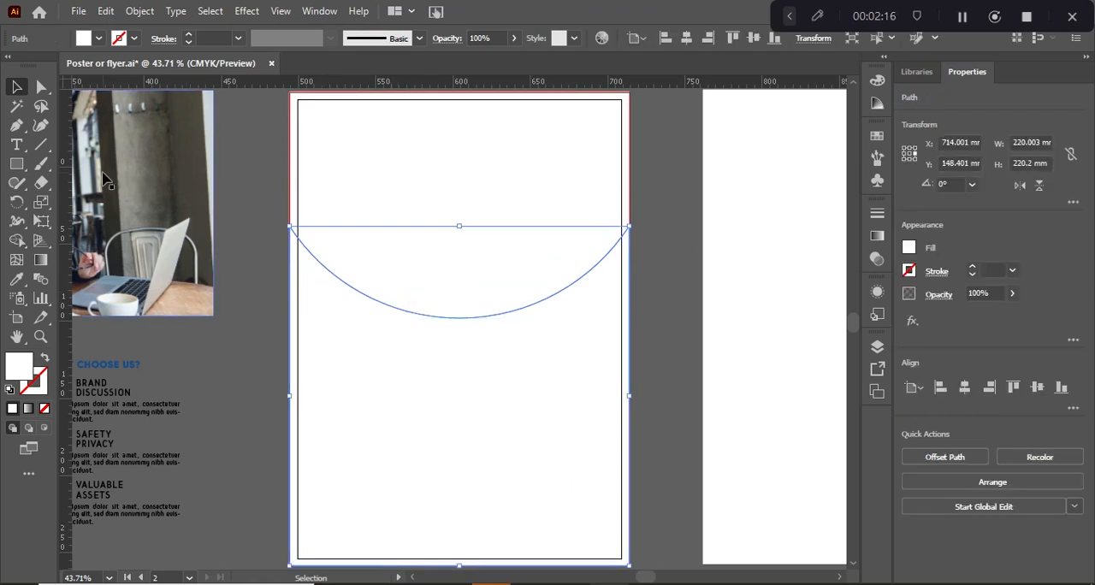
{"action": "left_click", "coordinate": [41, 88]}
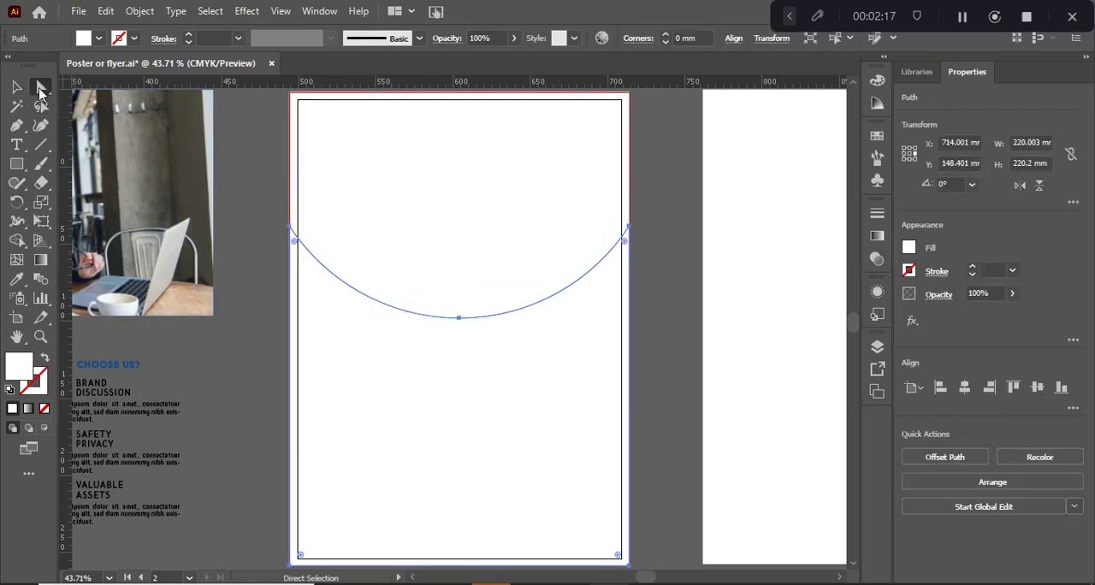
{"action": "left_click", "coordinate": [629, 228]}
{"action": "left_click_drag", "start_coordinate": [596, 279], "coordinate": [581, 338]}
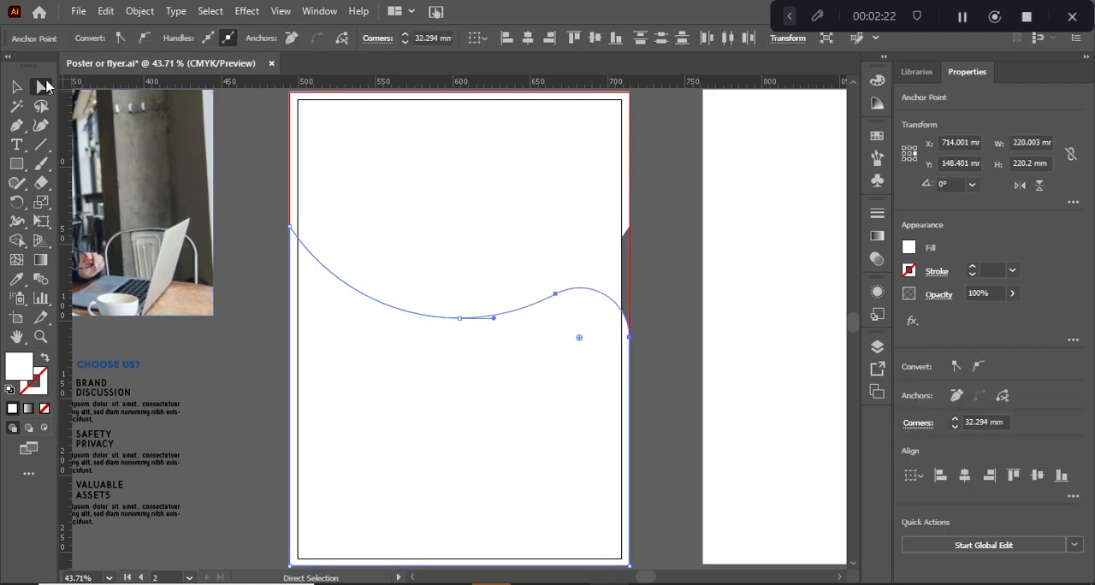
{"action": "left_click", "coordinate": [17, 87]}
Center the spare white page rectangle horizontally and vertically on the flyer artboard
{"action": "left_click", "coordinate": [728, 344]}
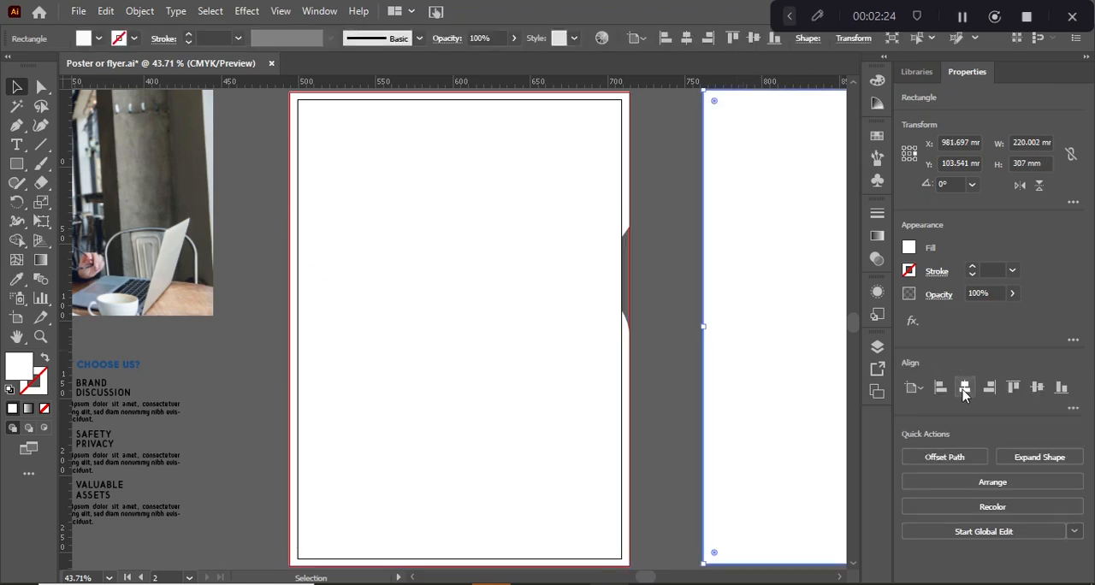
{"action": "left_click", "coordinate": [964, 387]}
{"action": "left_click", "coordinate": [1037, 387]}
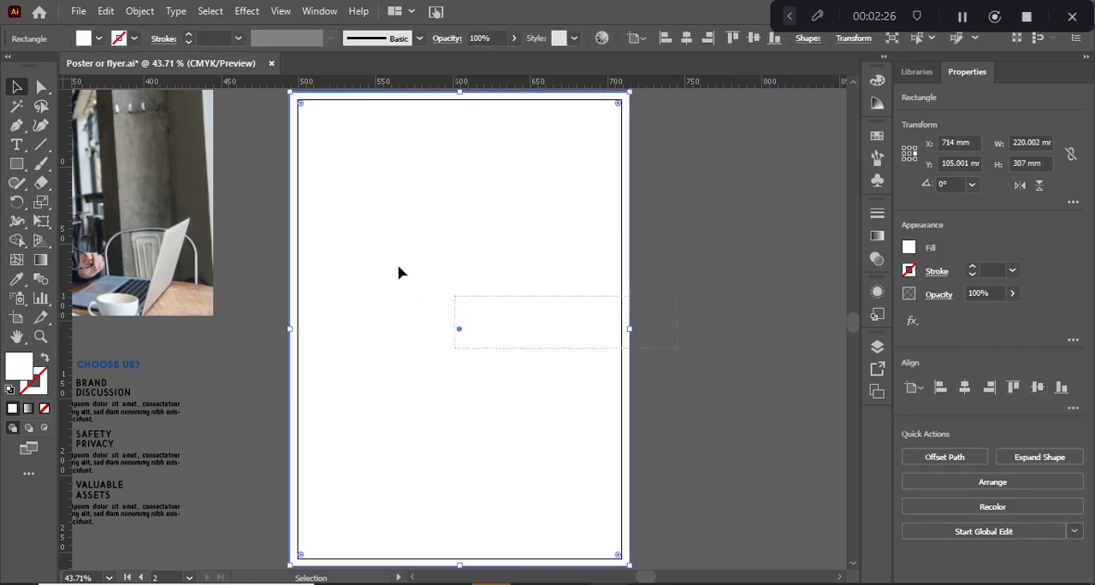
Select all page shapes, then separate the top region and merge the rounded-corner gap into the curved band with Shape Builder
{"action": "left_click", "coordinate": [345, 239], "text": "shift"}
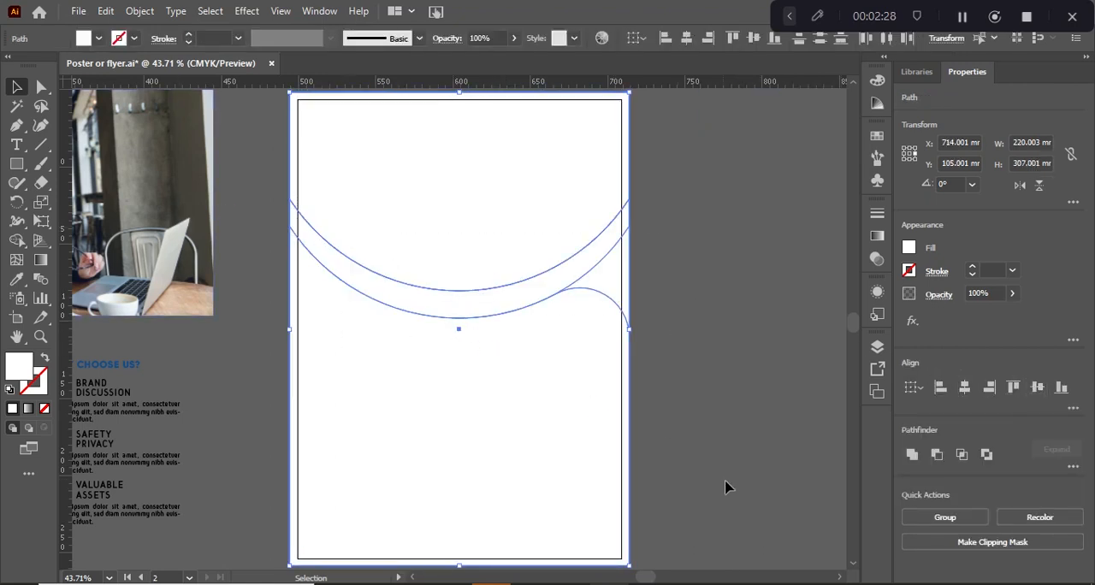
{"action": "left_click", "coordinate": [16, 240]}
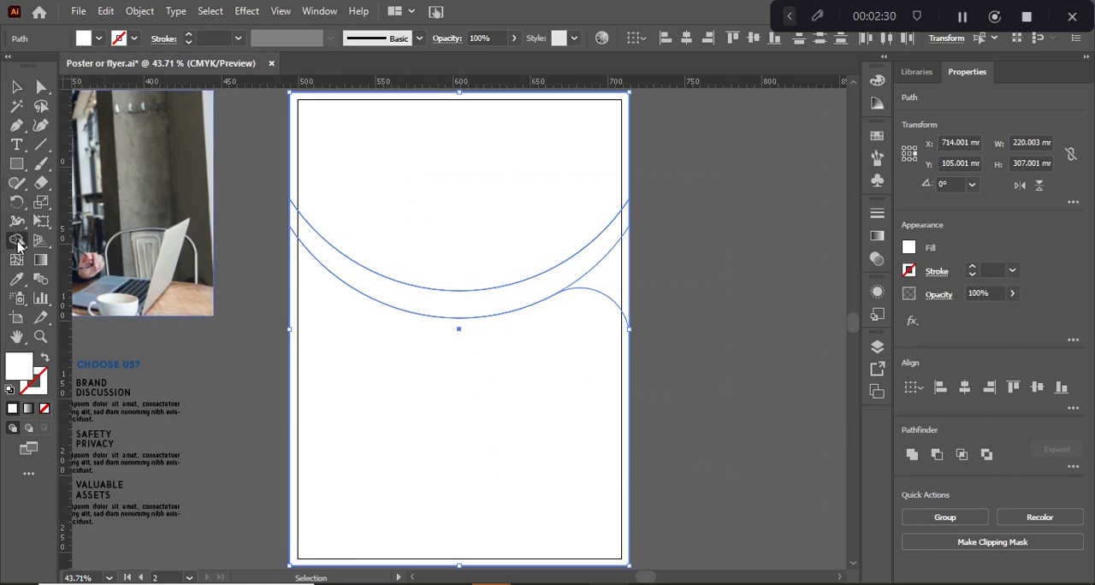
{"action": "left_click", "coordinate": [516, 154]}
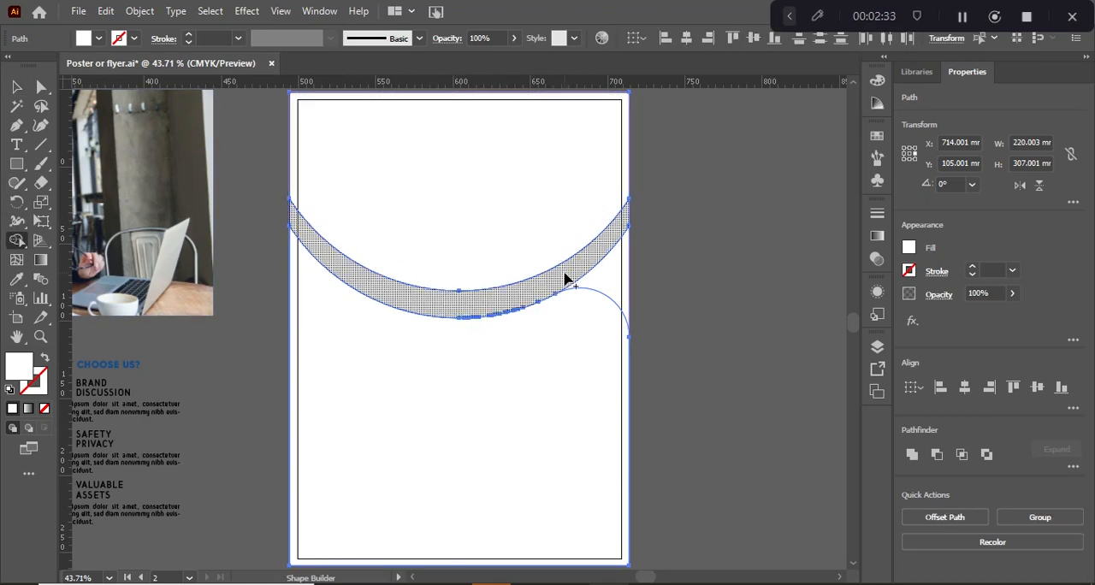
{"action": "left_click_drag", "start_coordinate": [563, 280], "coordinate": [603, 282]}
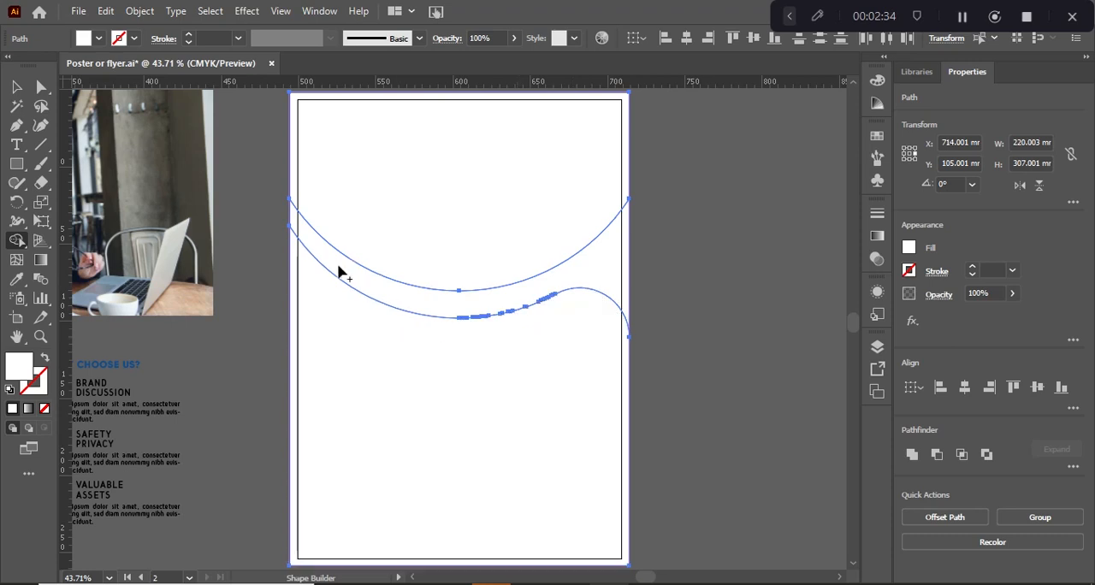
{"action": "left_click", "coordinate": [8, 87]}
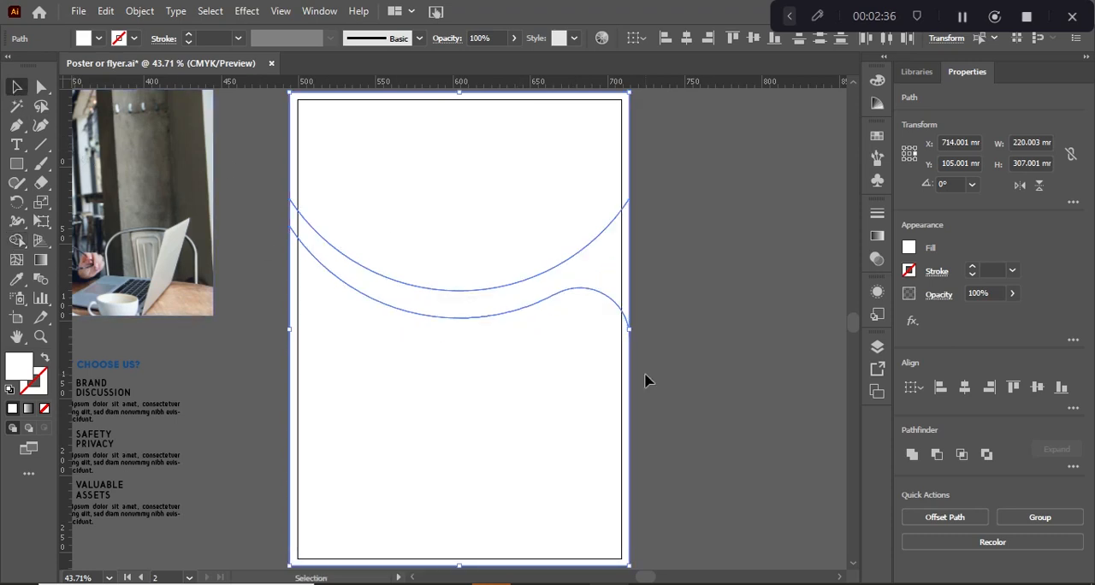
{"action": "left_click", "coordinate": [719, 380]}
Center the office photo horizontally on the artboard with the top curved shape and clip it inside that shape with a clipping mask
{"action": "left_click", "coordinate": [496, 171]}
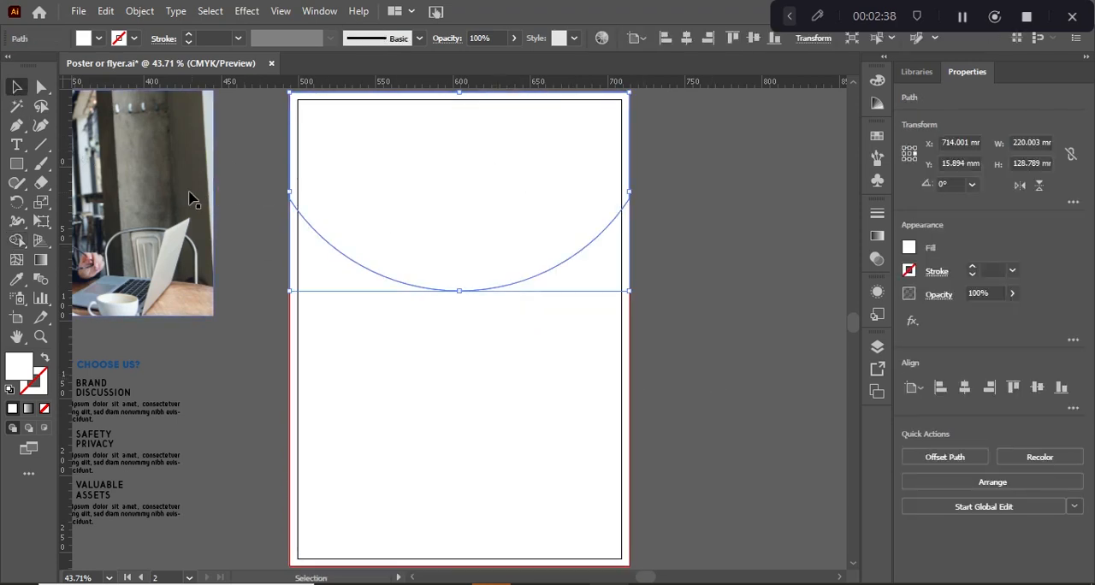
{"action": "left_click", "coordinate": [192, 199], "text": "shift"}
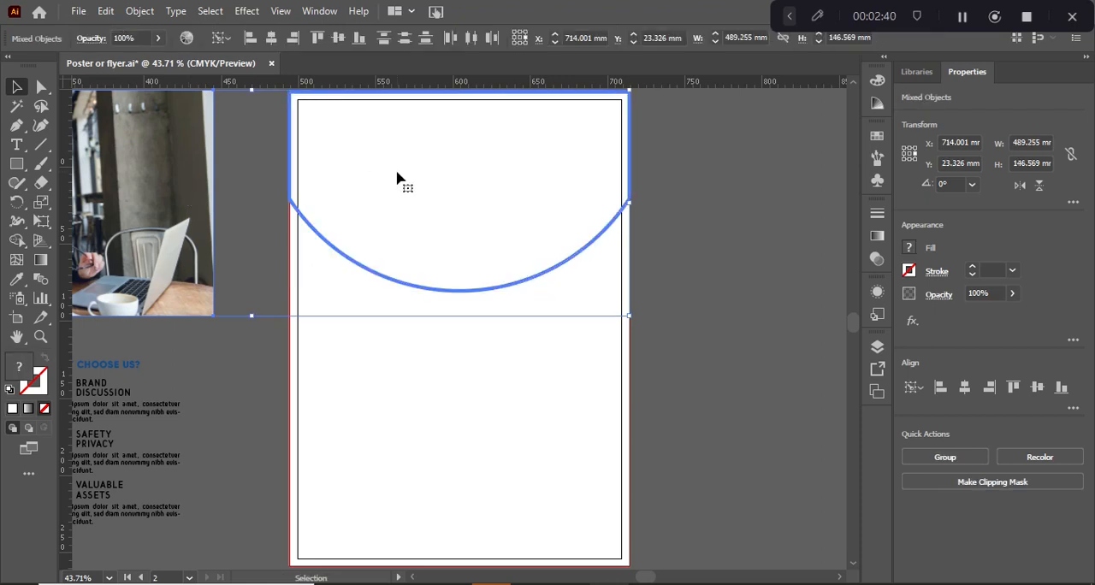
{"action": "left_click", "coordinate": [966, 387]}
{"action": "right_click", "coordinate": [507, 229]}
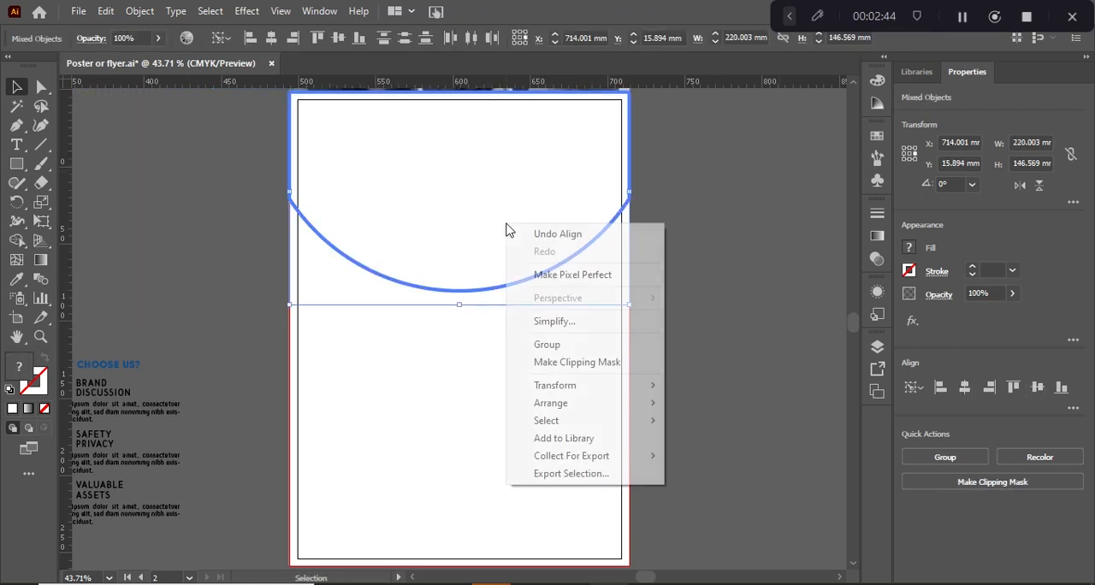
{"action": "left_click", "coordinate": [590, 362]}
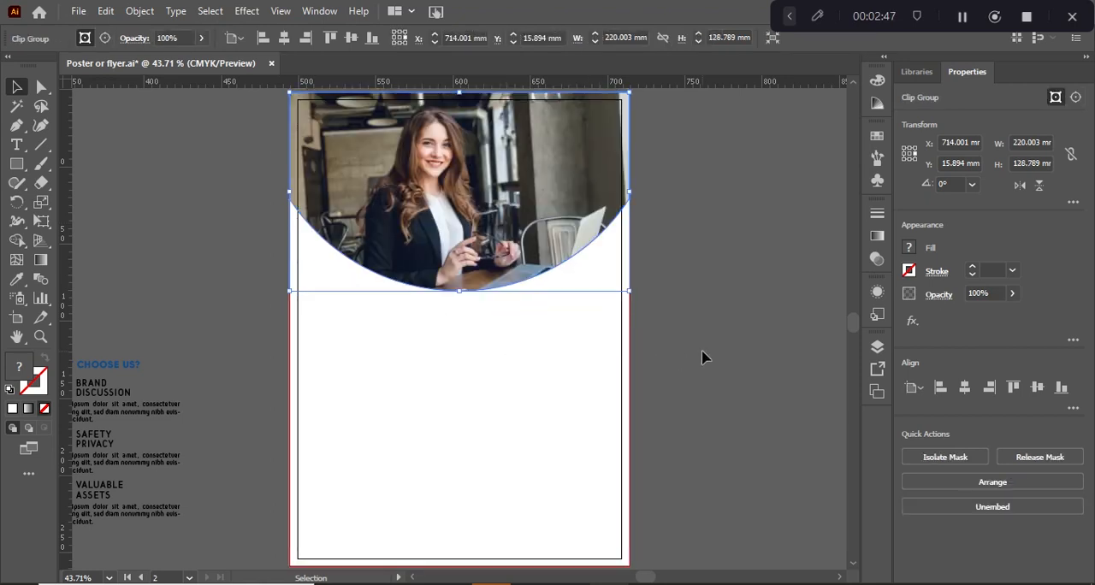
{"action": "left_click", "coordinate": [733, 362]}
Move the flyer text group across and slightly down so it overlaps the page's lower left side
{"action": "left_click", "coordinate": [569, 289]}
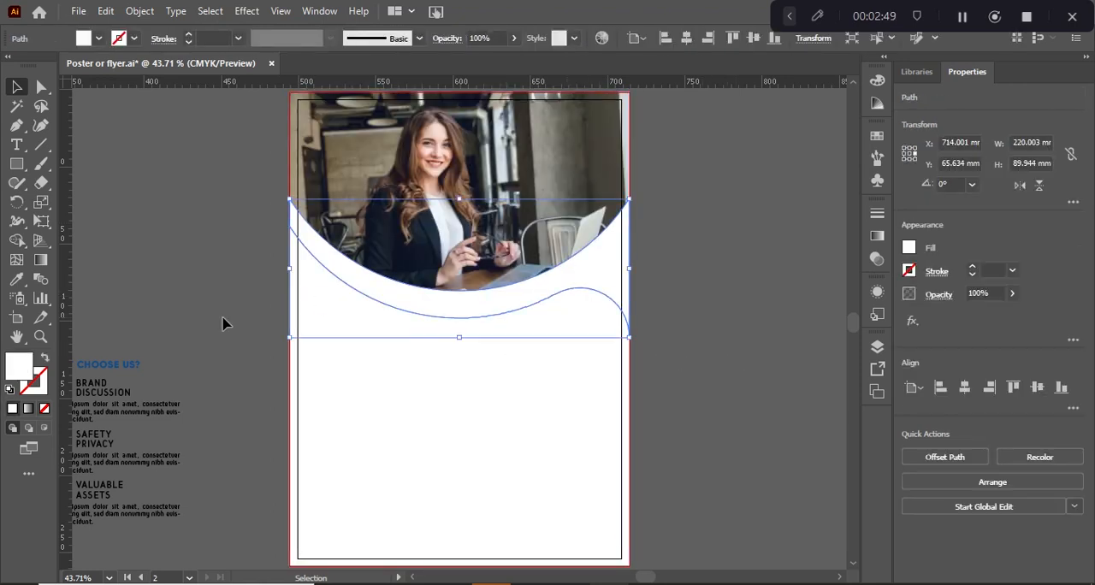
{"action": "left_click_drag", "start_coordinate": [128, 371], "coordinate": [395, 389]}
Fill the curved band below the photo with orange FFA631
{"action": "left_click", "coordinate": [467, 314]}
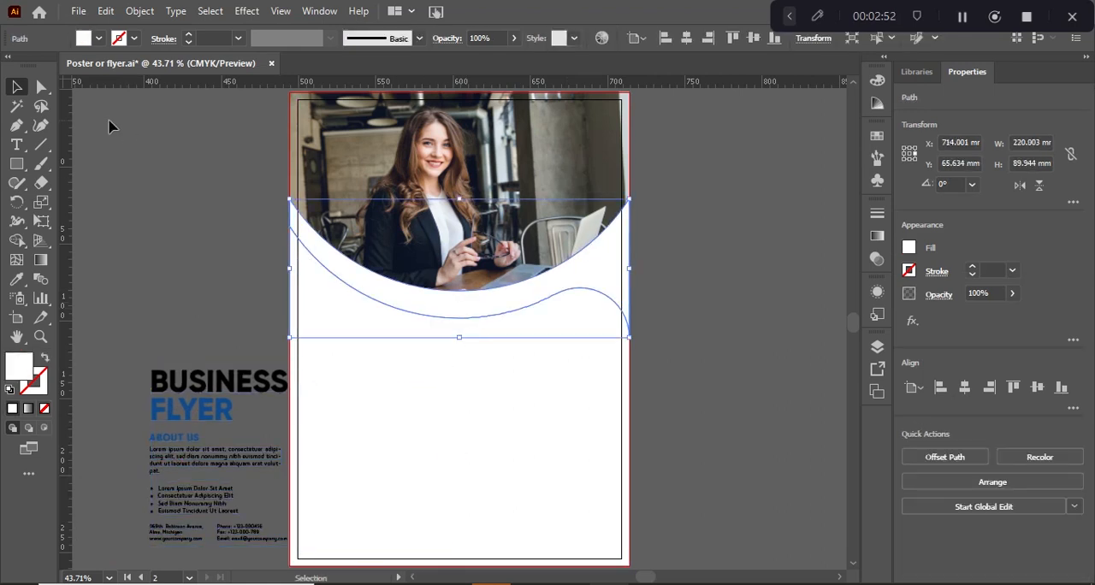
{"action": "double_click", "coordinate": [21, 366]}
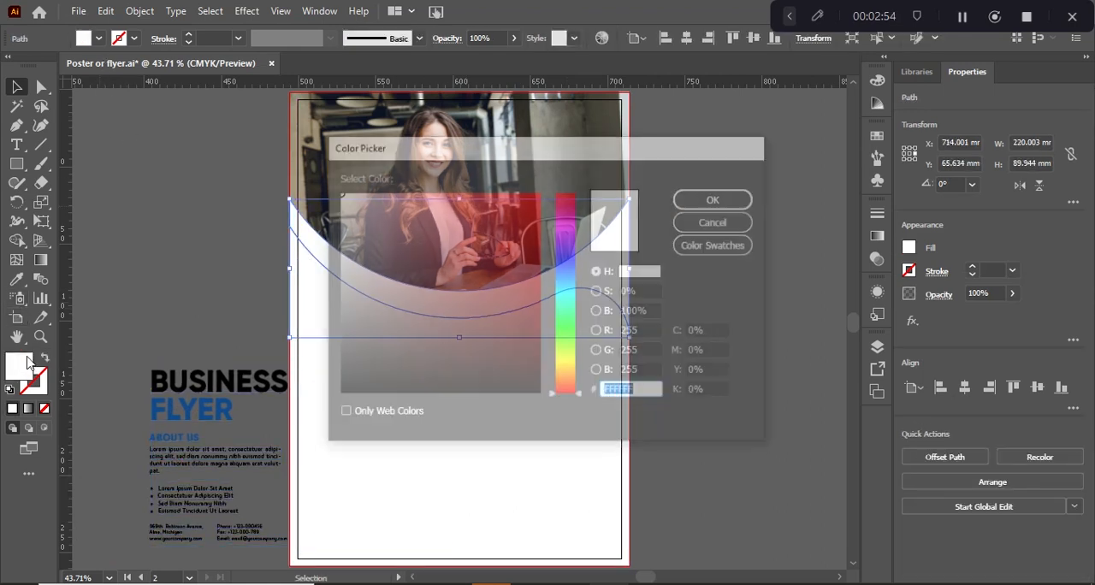
{"action": "left_click", "coordinate": [560, 358]}
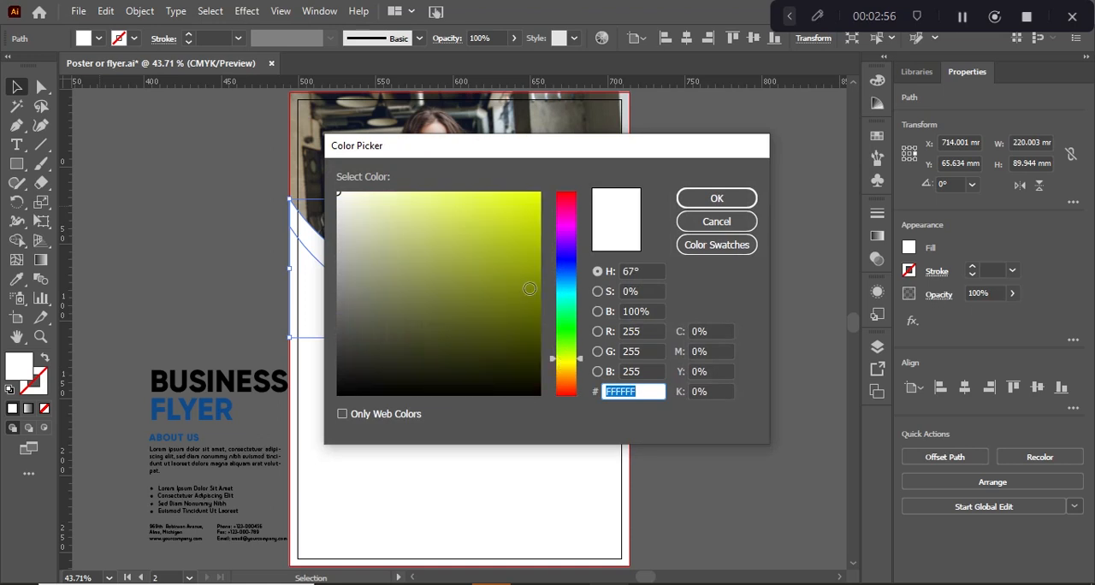
{"action": "left_click", "coordinate": [569, 367]}
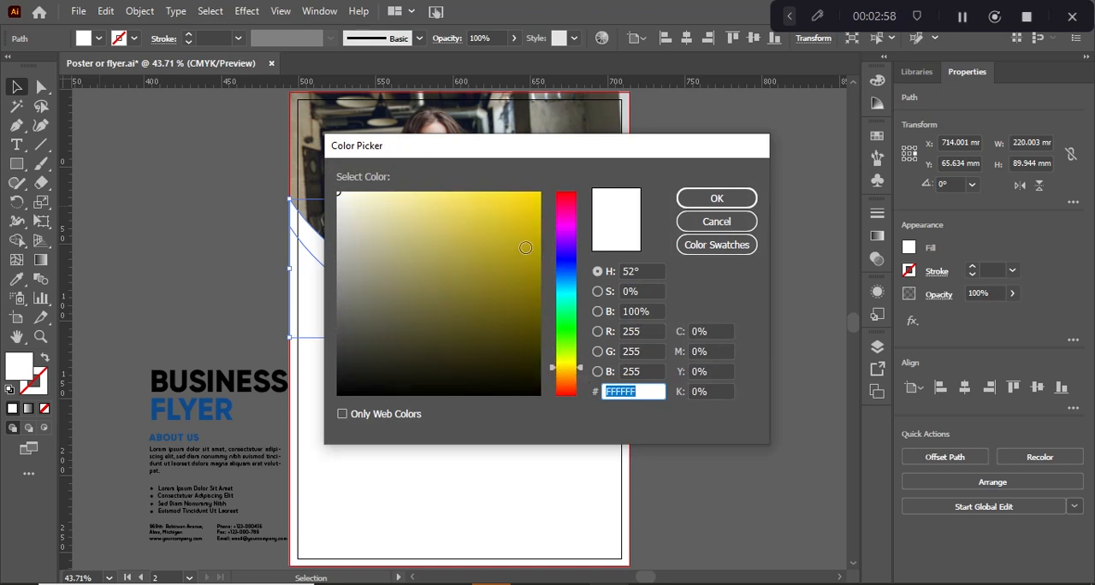
{"action": "mouse_move", "coordinate": [526, 247]}
{"action": "left_mouse_down"}
{"action": "mouse_move", "coordinate": [536, 214]}
{"action": "mouse_move", "coordinate": [515, 186]}
{"action": "mouse_move", "coordinate": [564, 209]}
{"action": "left_mouse_up"}
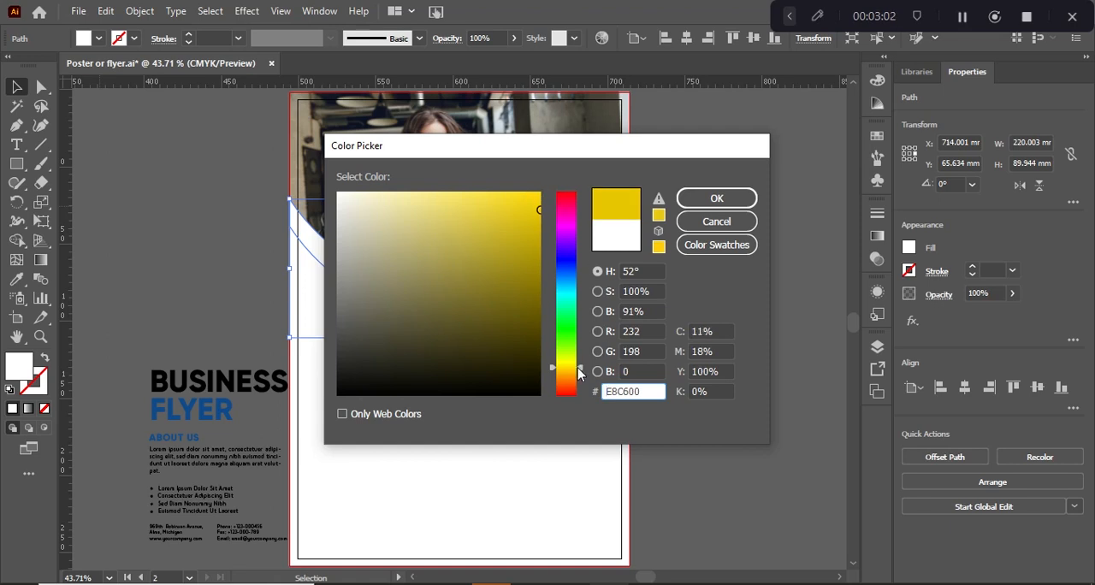
{"action": "left_click_drag", "start_coordinate": [578, 369], "coordinate": [579, 374]}
{"action": "left_click_drag", "start_coordinate": [526, 214], "coordinate": [501, 190]}
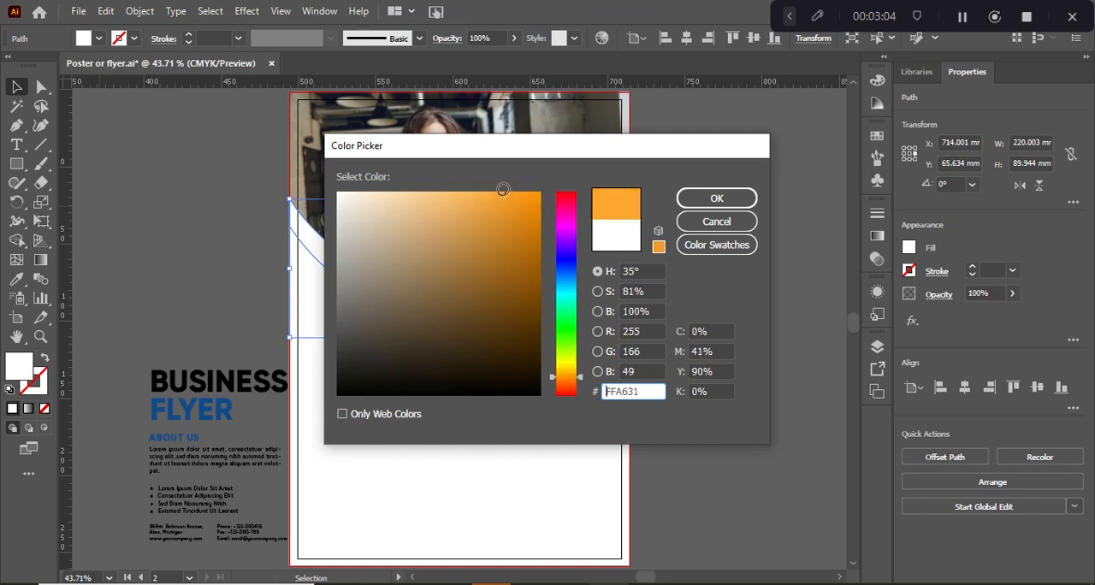
{"action": "left_click", "coordinate": [708, 207]}
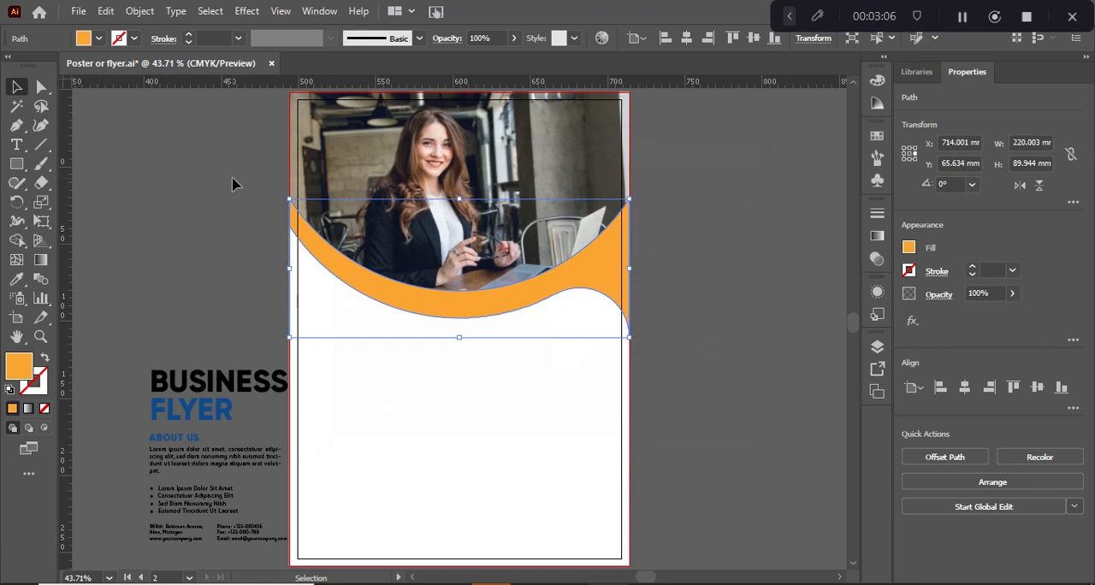
Center the flyer text group horizontally on the artboard and nudge it up about 21 mm
{"action": "left_click", "coordinate": [228, 288]}
{"action": "left_click", "coordinate": [284, 384]}
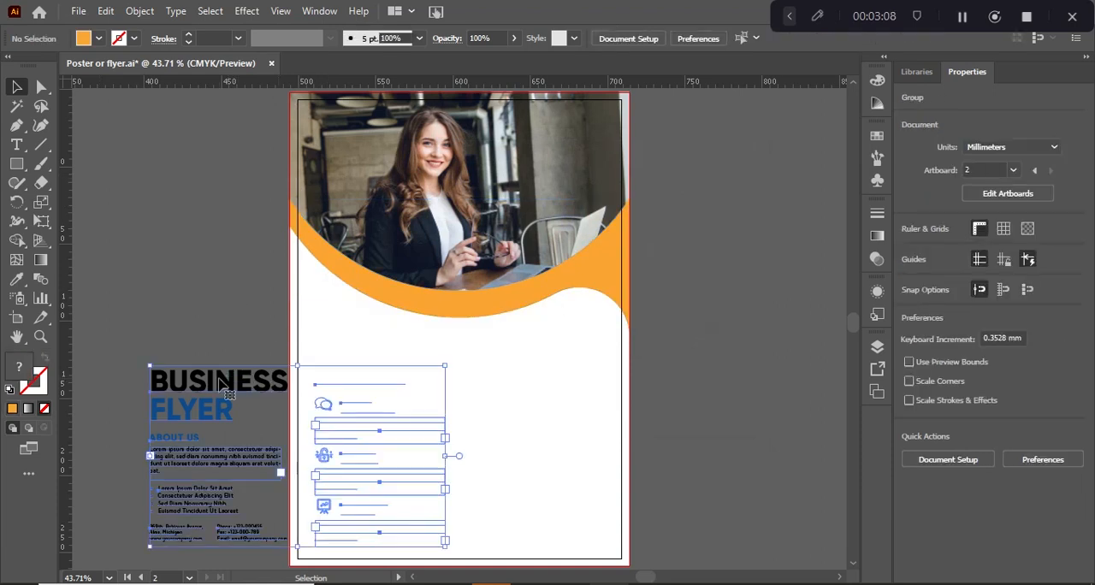
{"action": "left_click", "coordinate": [961, 389]}
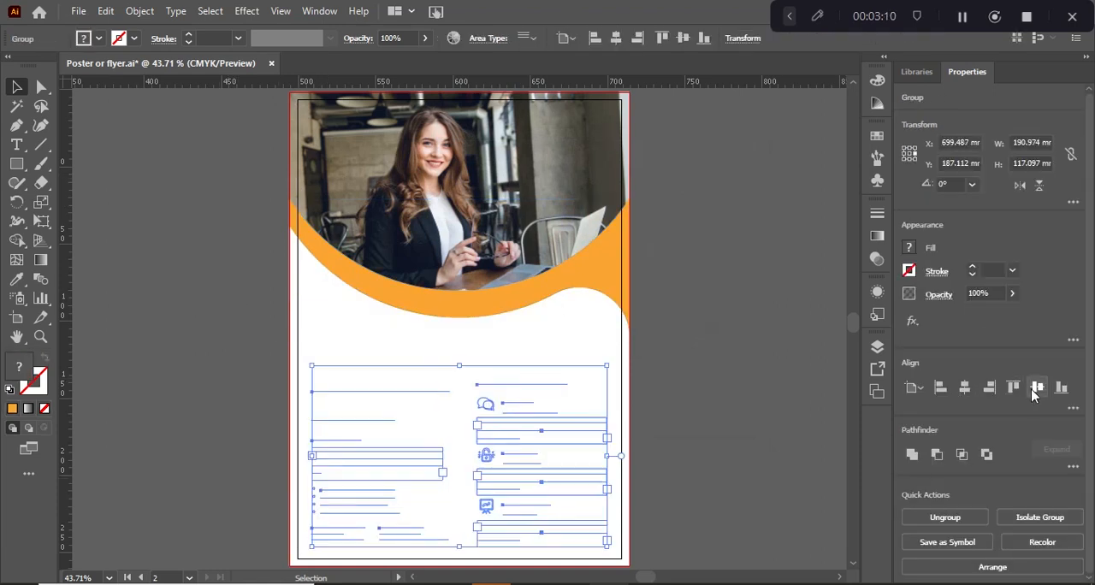
{"action": "key", "text": "shift+Up"}
{"action": "key", "text": "shift+Up"}
{"action": "key", "text": "shift+Up"}
{"action": "key", "text": "shift+Up"}
{"action": "key", "text": "shift+Up"}
{"action": "key", "text": "shift+Up"}
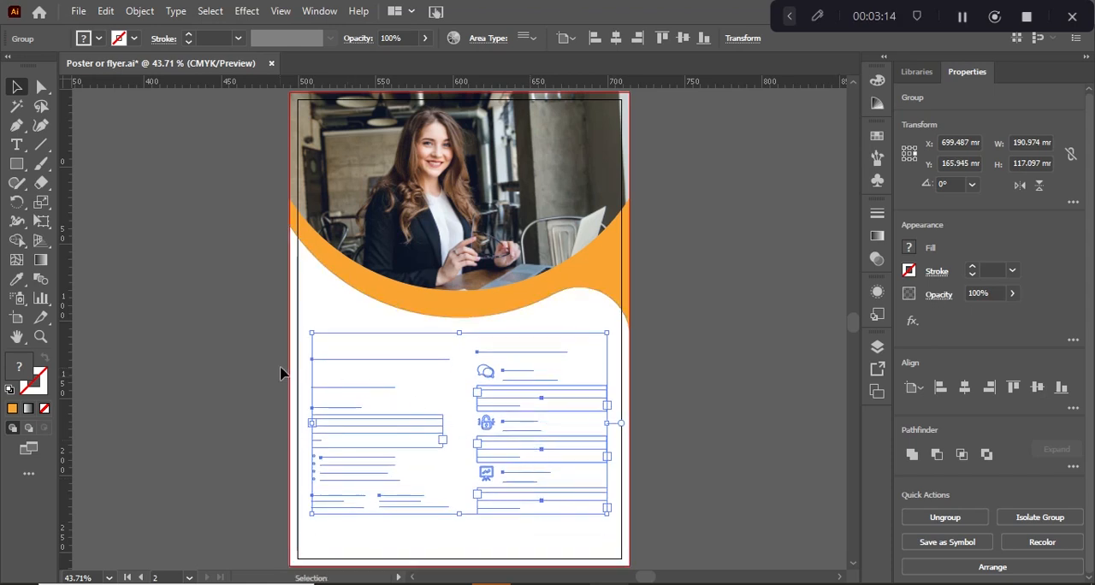
Bring the flyer text group to the front, above the white page shapes
{"action": "right_click", "coordinate": [359, 365]}
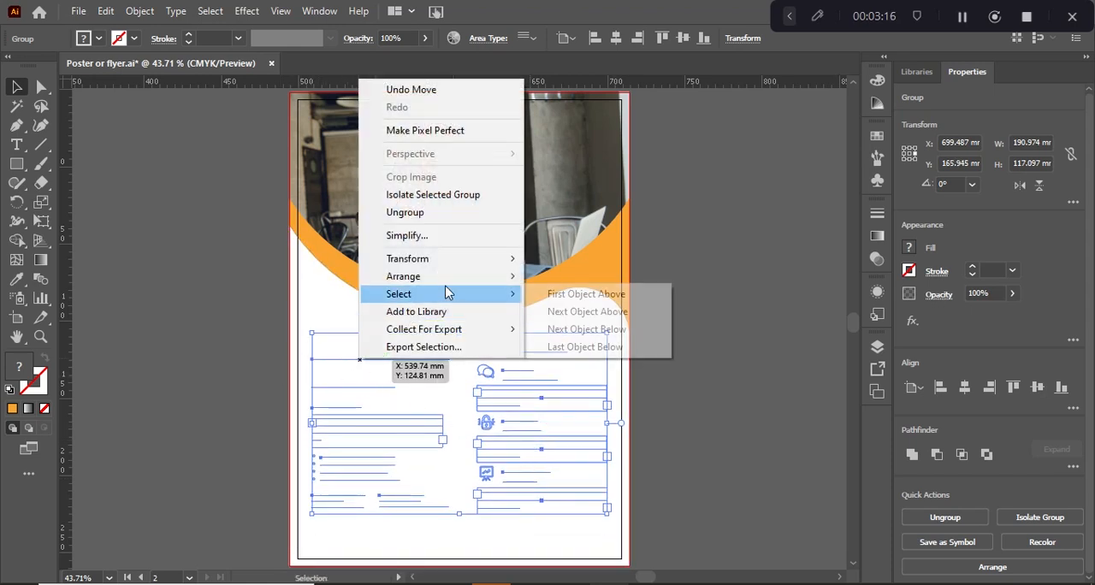
{"action": "mouse_move", "coordinate": [470, 279]}
{"action": "left_click", "coordinate": [575, 276]}
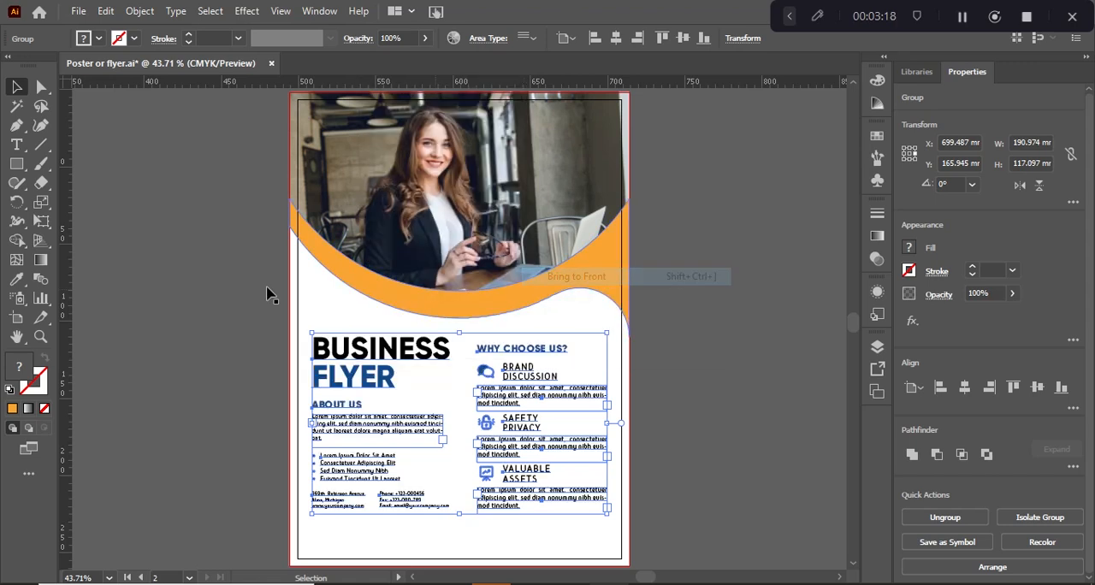
{"action": "left_click", "coordinate": [168, 293]}
{"action": "left_click", "coordinate": [539, 459]}
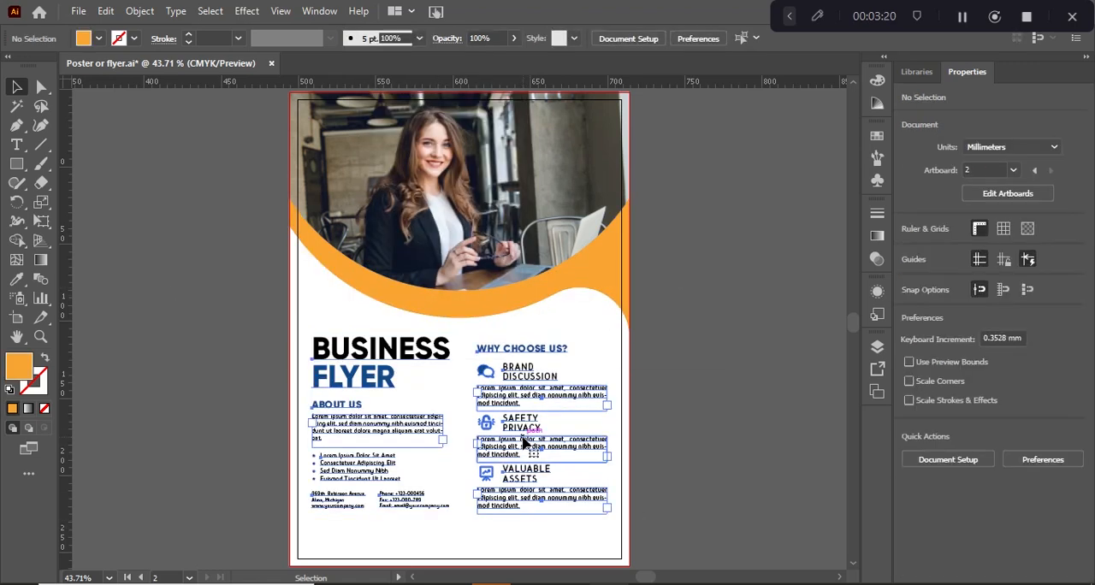
Draw a full-width rectangle about 220 mm by 21 mm along the bottom of the page, reaching the bleed edges
{"action": "left_click", "coordinate": [787, 379]}
{"action": "scroll", "coordinate": [777, 440], "scroll_direction": "down", "scroll_amount": 3}
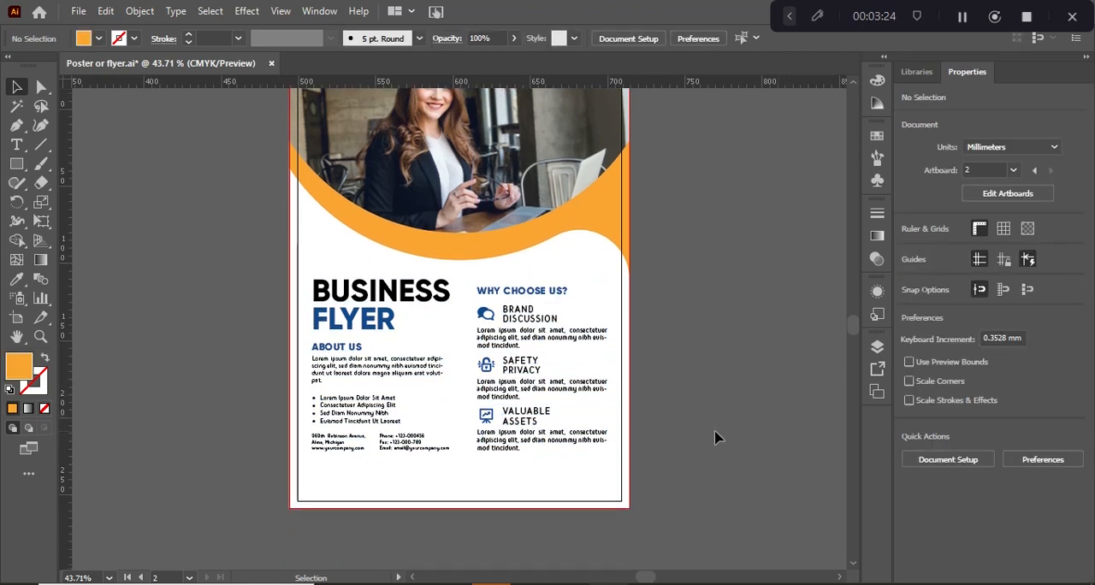
{"action": "left_click", "coordinate": [16, 163]}
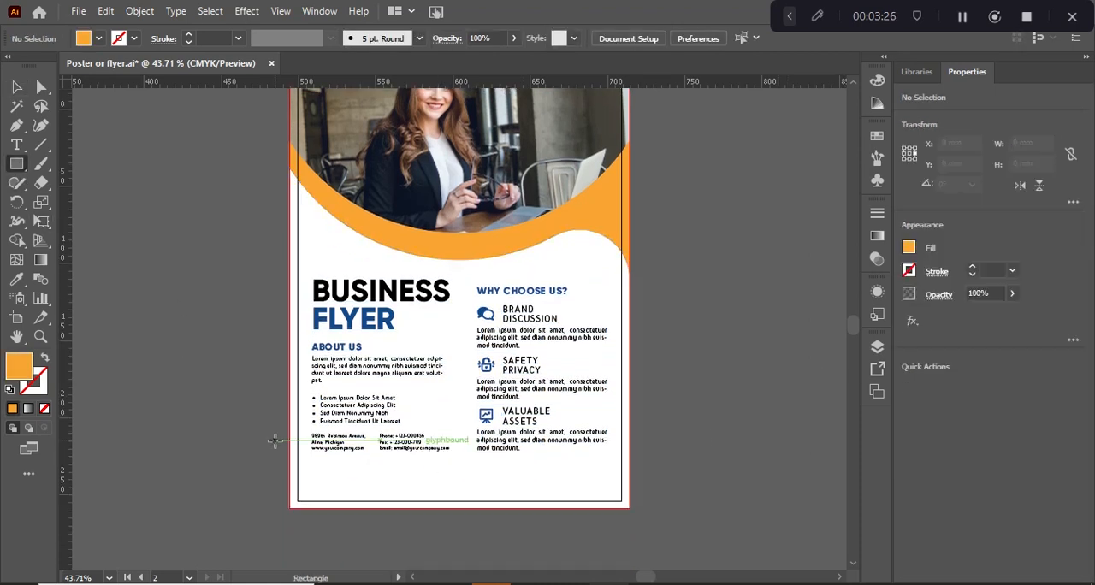
{"action": "left_click_drag", "start_coordinate": [290, 476], "coordinate": [629, 508]}
{"action": "left_click_drag", "start_coordinate": [630, 508], "coordinate": [629, 508]}
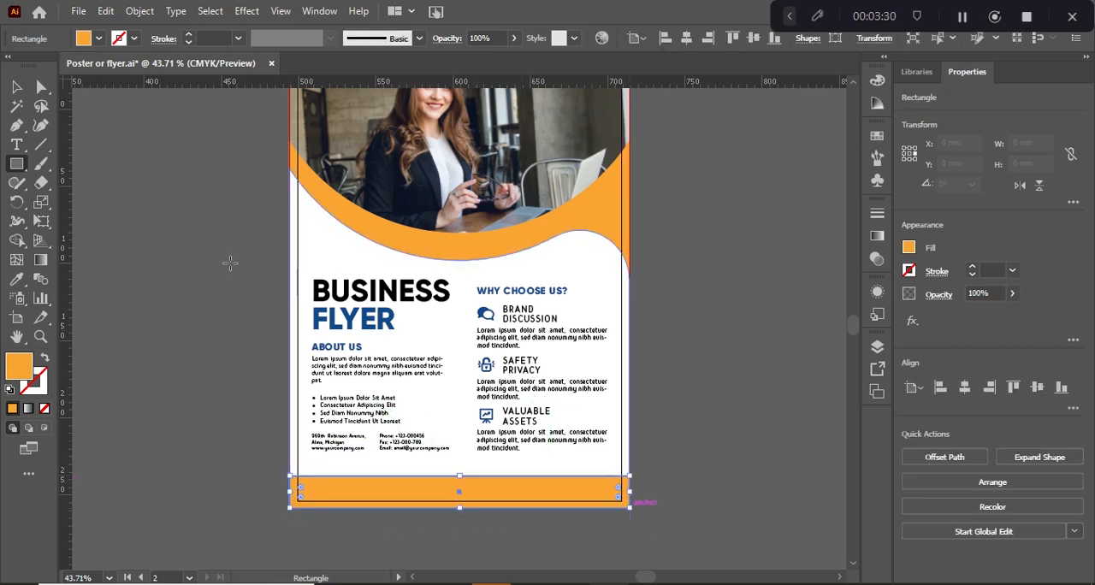
Recolor the bottom bar with the blue sampled from the "FLYER" heading, and deselect it
{"action": "left_click", "coordinate": [16, 86]}
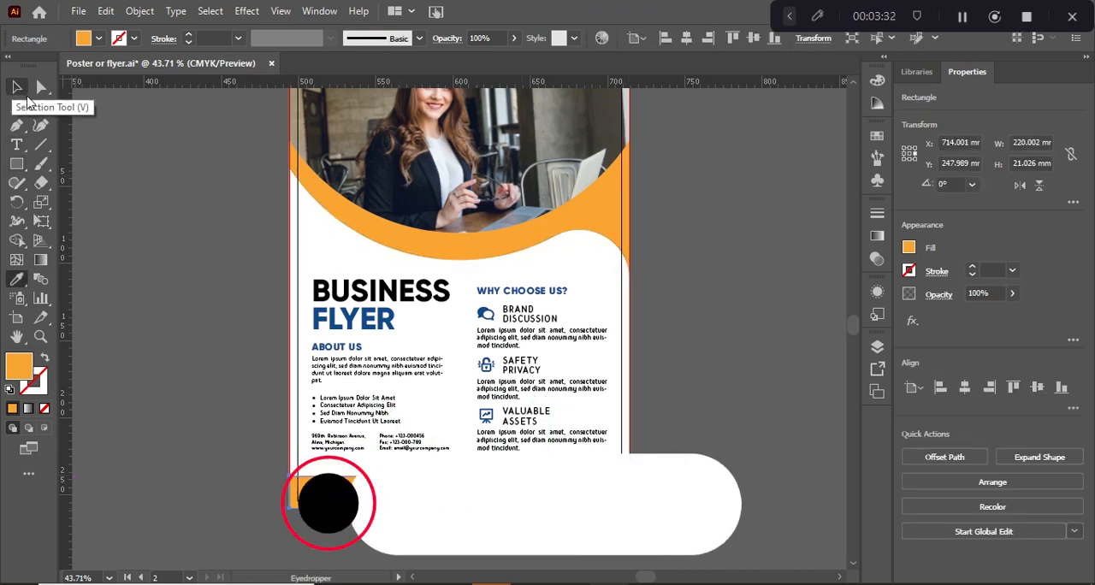
{"action": "left_click", "coordinate": [16, 279]}
{"action": "left_click", "coordinate": [391, 312]}
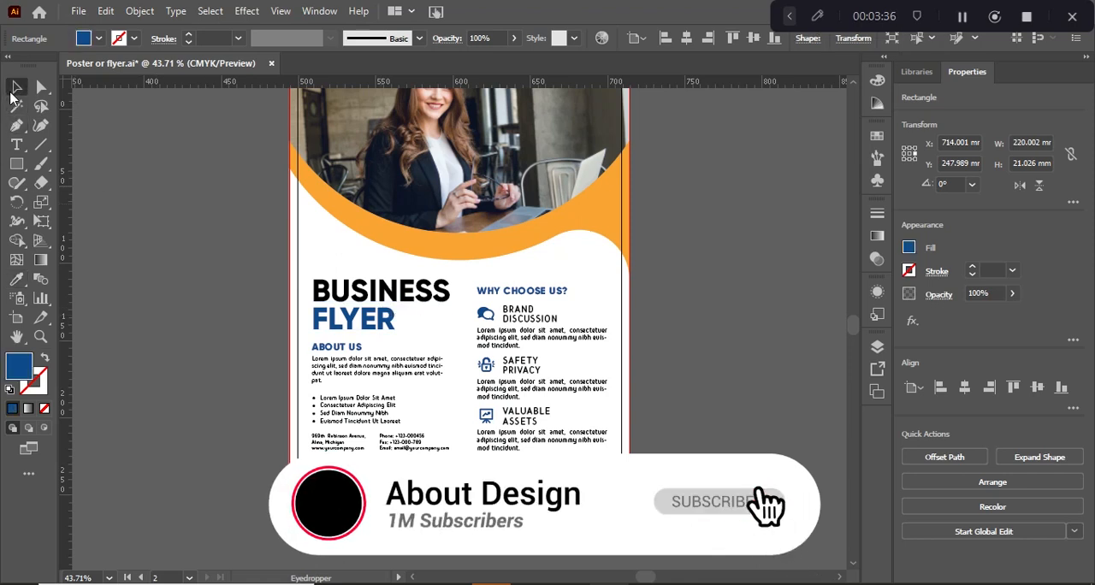
{"action": "left_click", "coordinate": [16, 87]}
{"action": "left_click", "coordinate": [151, 289]}
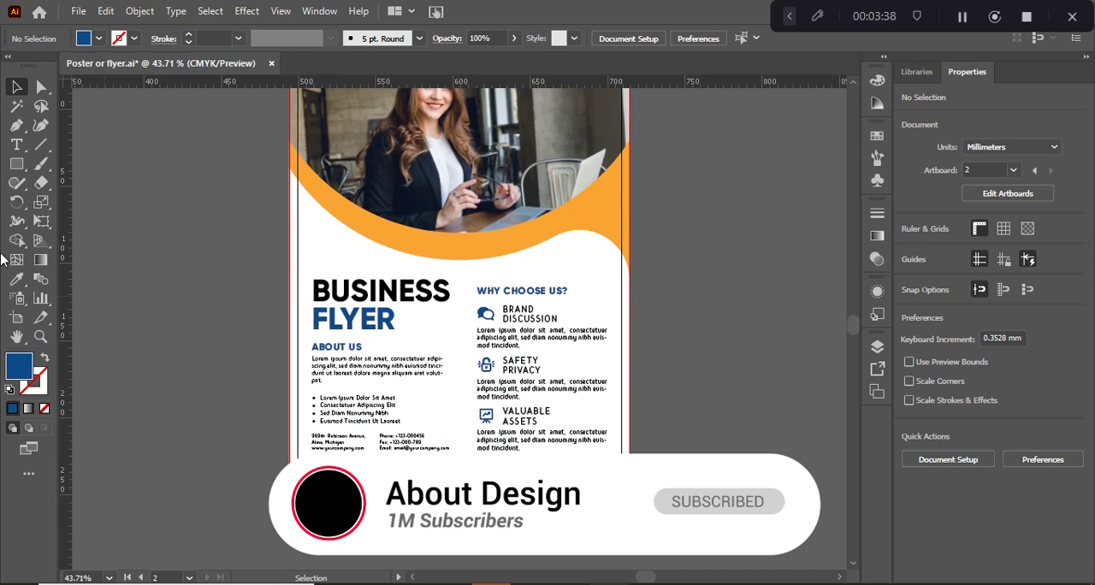
{"action": "left_click", "coordinate": [16, 145]}
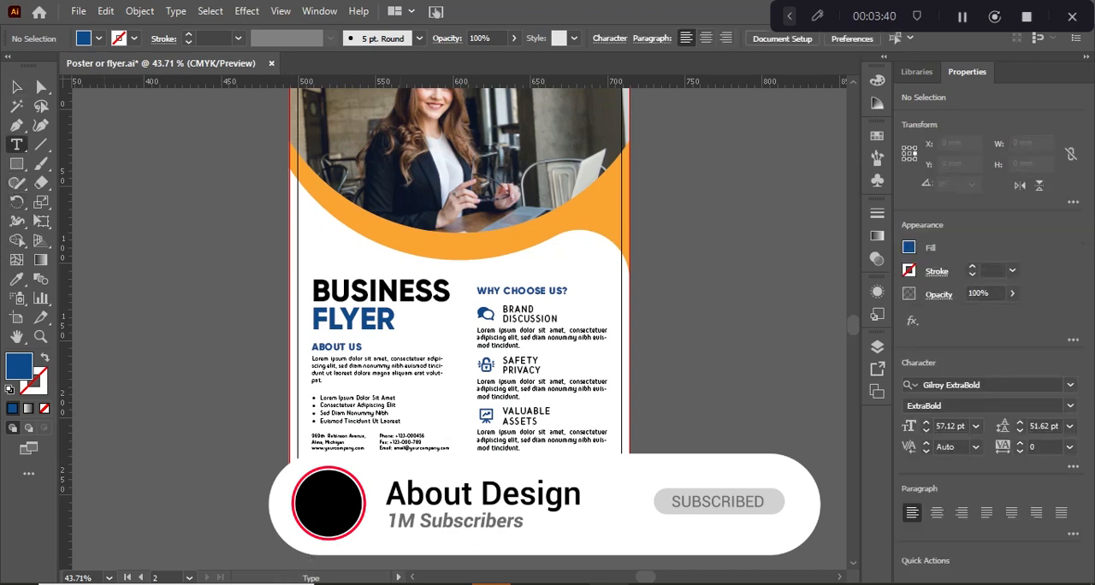
{"action": "left_click", "coordinate": [419, 486]}
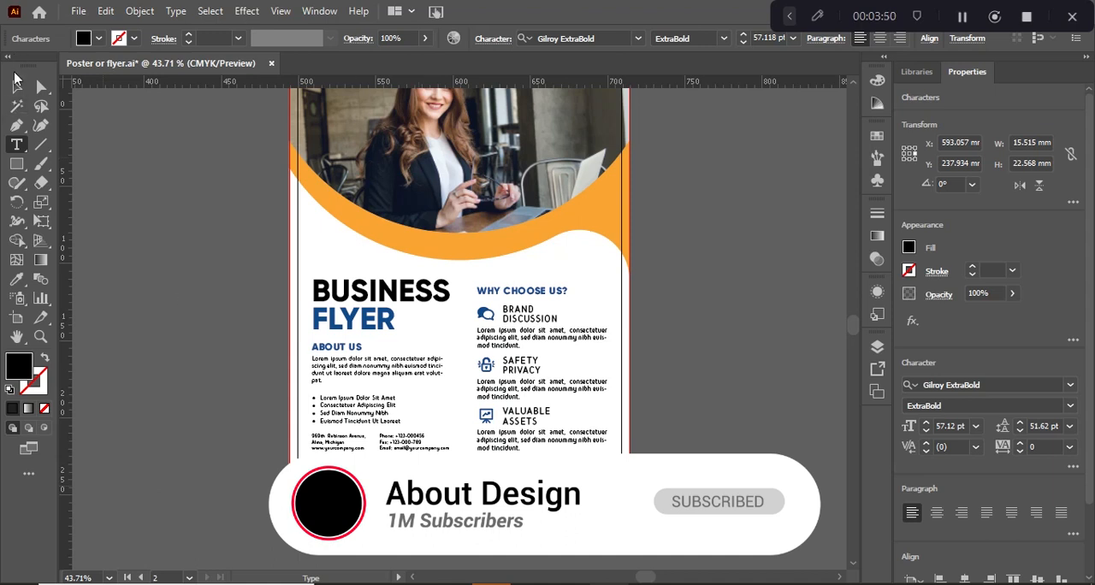
{"action": "left_click", "coordinate": [16, 85]}
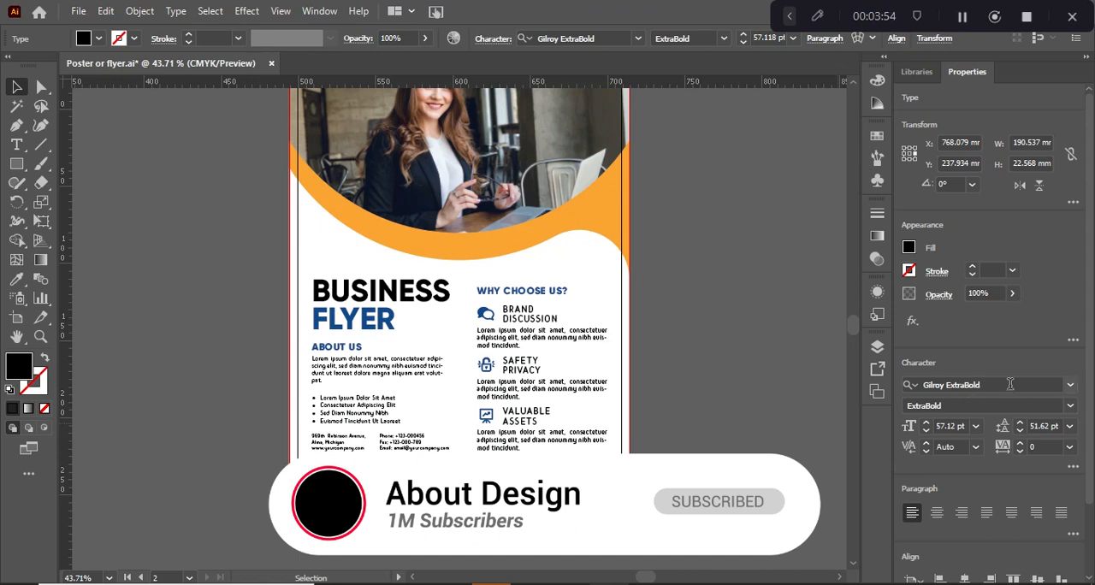
Change the website text's font to Poppins Regular
{"action": "left_click", "coordinate": [1070, 406]}
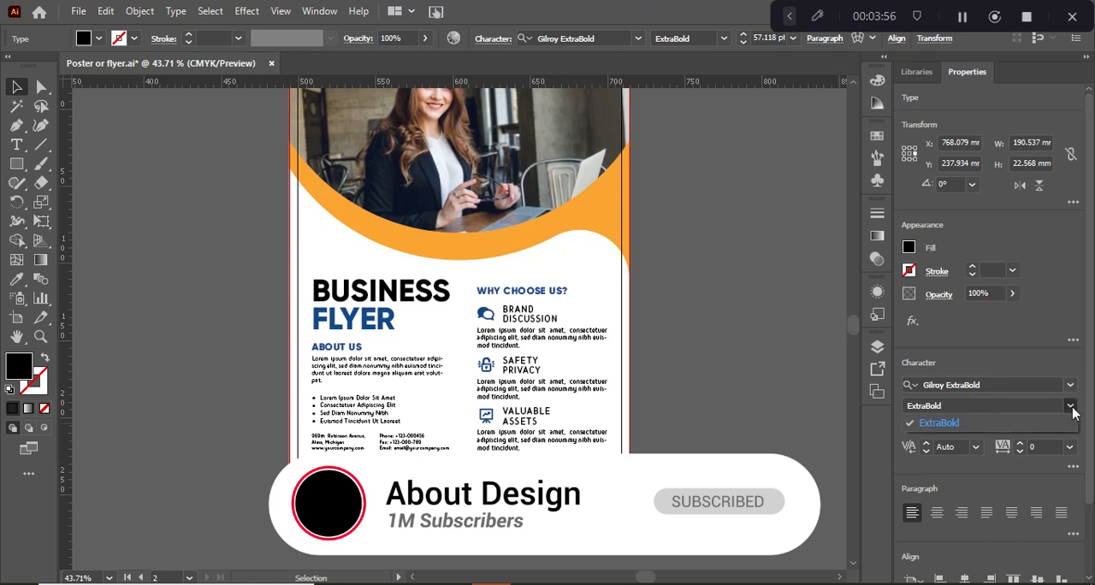
{"action": "left_click", "coordinate": [972, 387]}
{"action": "left_click", "coordinate": [972, 387]}
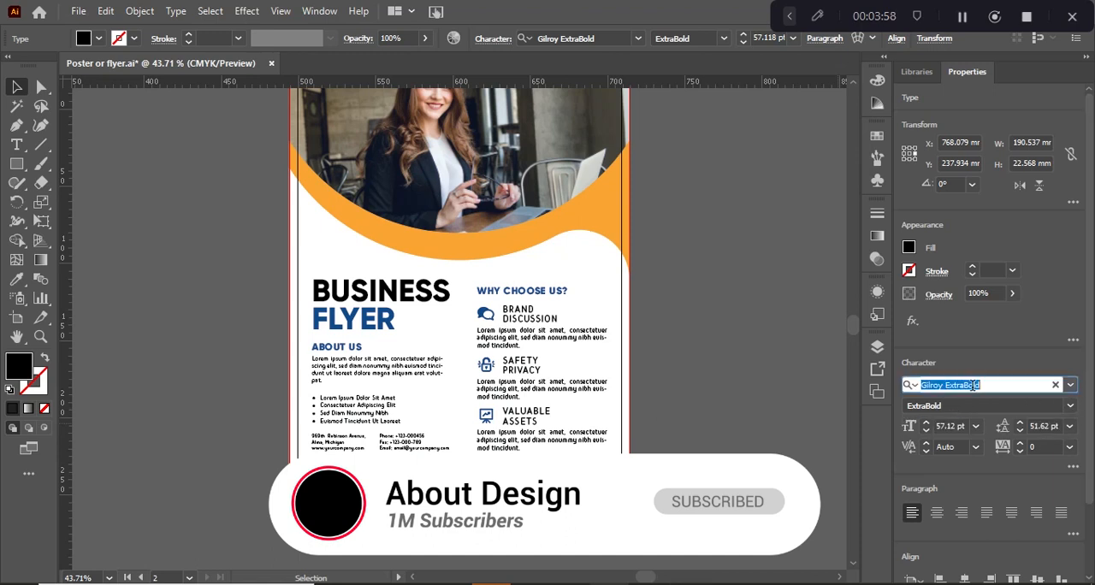
{"action": "type", "text": "pop"}
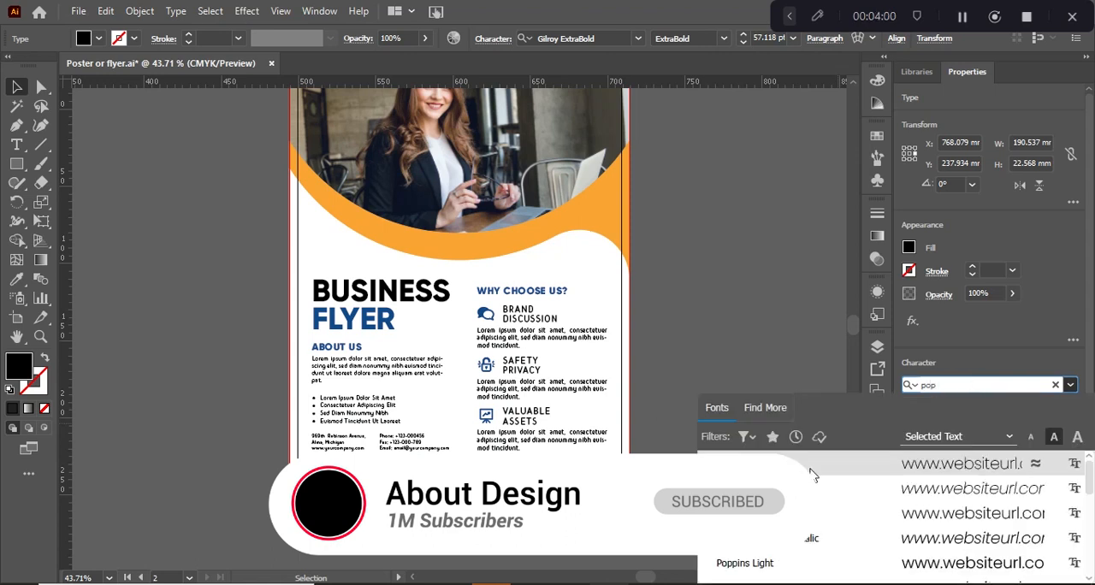
{"action": "left_click", "coordinate": [772, 468]}
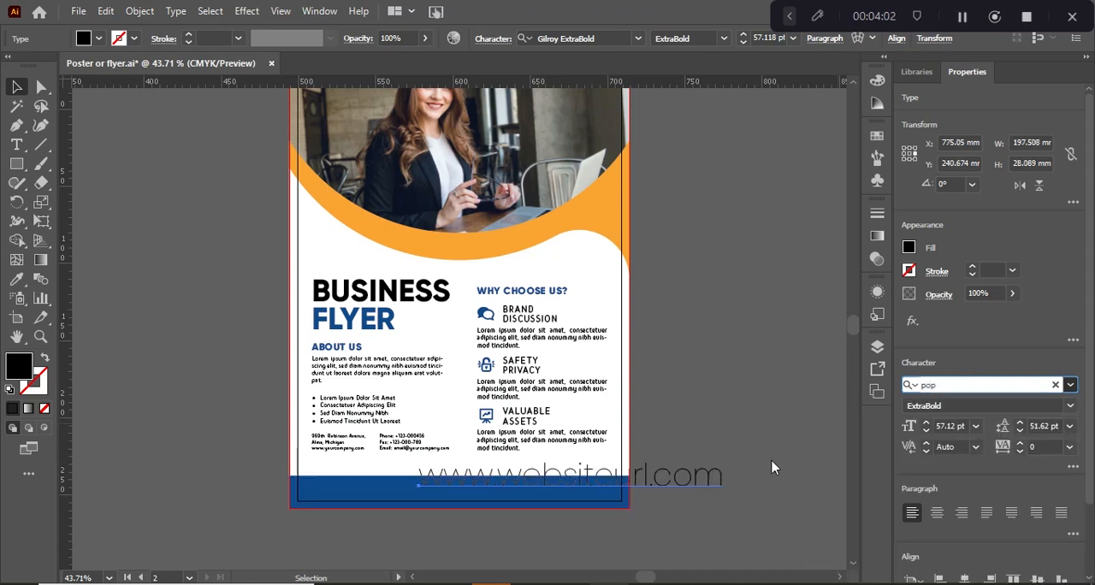
{"action": "left_click", "coordinate": [1069, 406]}
{"action": "left_click", "coordinate": [946, 194]}
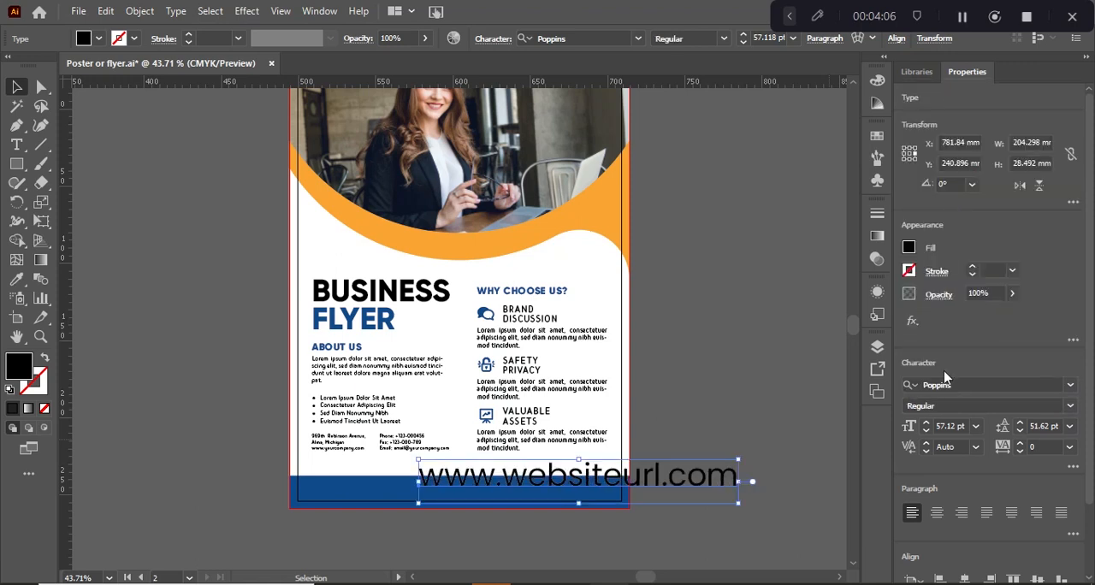
Reduce the website text's size to 20 pt after trying 30 pt
{"action": "left_click", "coordinate": [950, 425]}
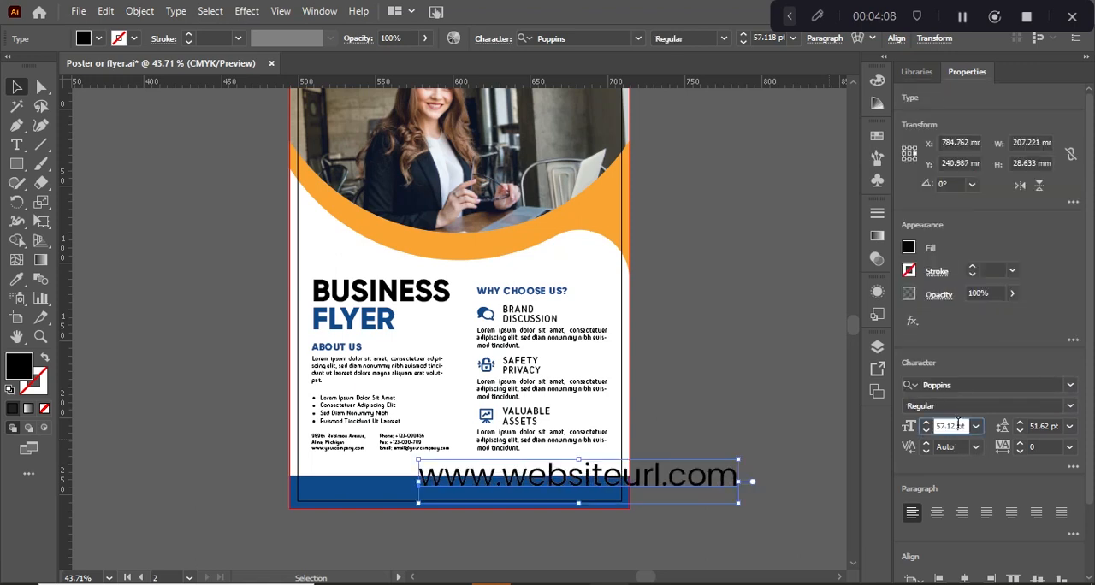
{"action": "type", "text": "30"}
{"action": "key", "text": "Return"}
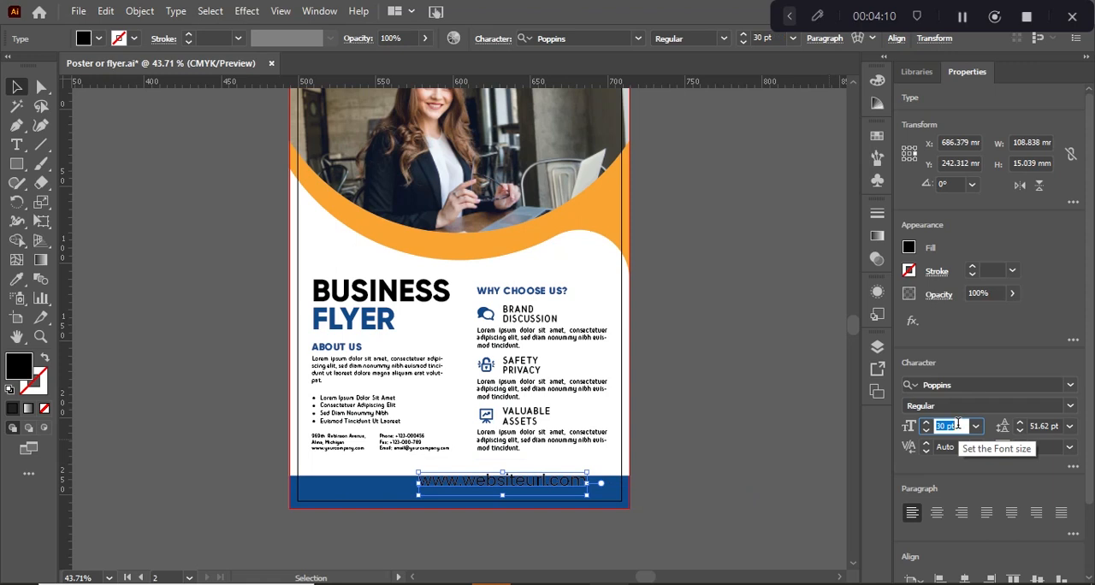
{"action": "type", "text": "20"}
{"action": "key", "text": "Return"}
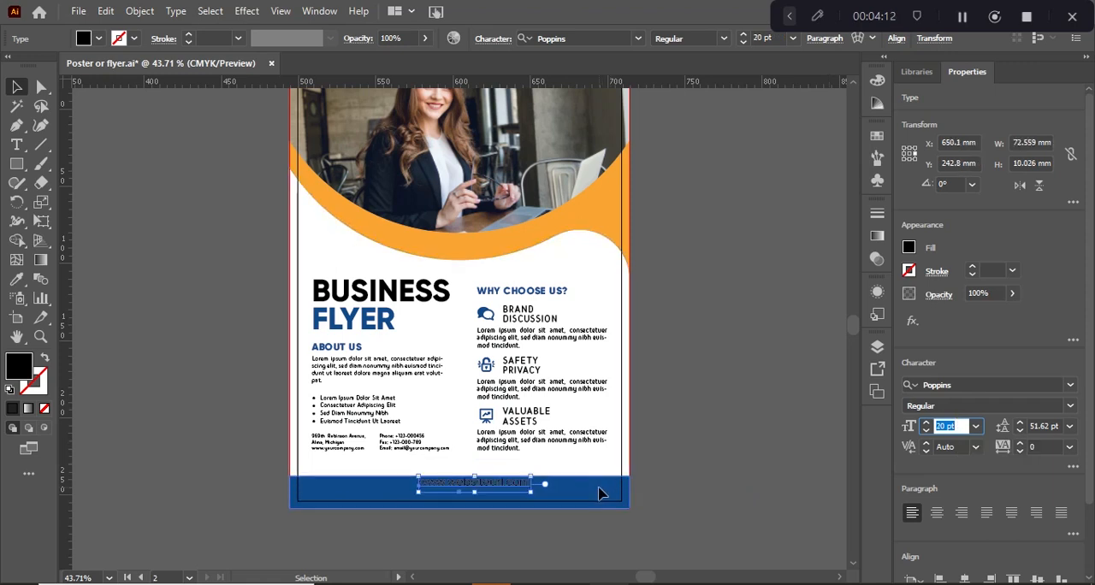
Center the website text and the blue bar on each other horizontally and vertically
{"action": "left_click", "coordinate": [599, 494], "text": "shift"}
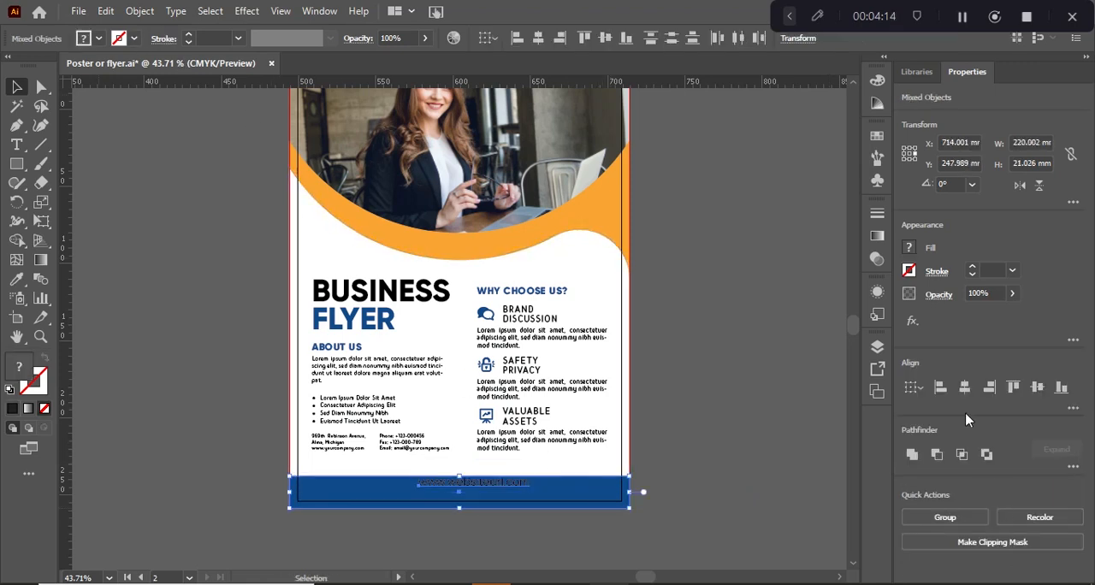
{"action": "left_click", "coordinate": [964, 387]}
{"action": "left_click", "coordinate": [1037, 387]}
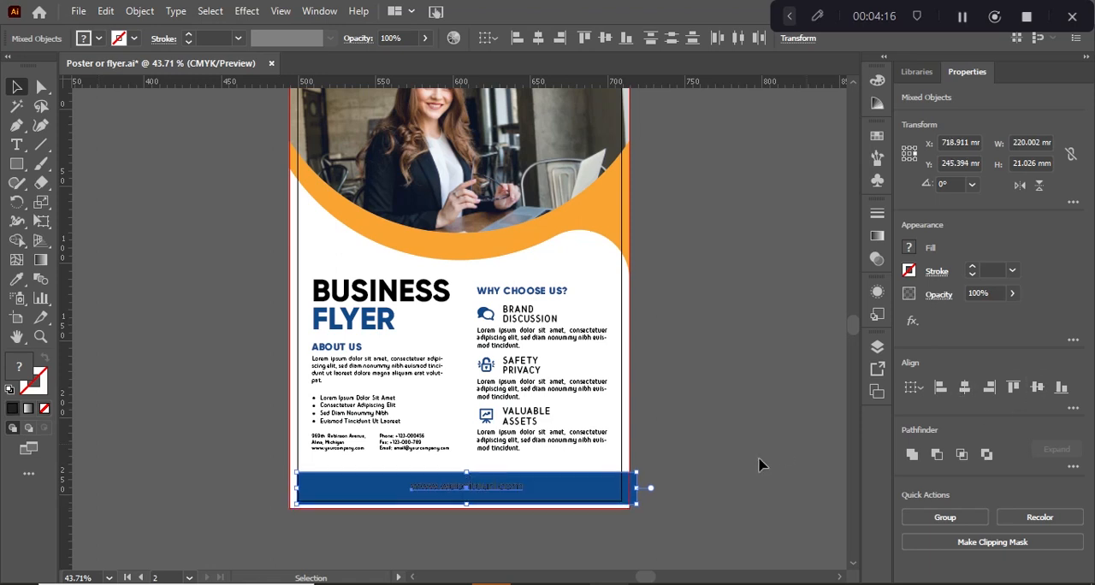
{"action": "left_click", "coordinate": [724, 485]}
Align the bottom edges of the website text and the blue bar
{"action": "left_click", "coordinate": [515, 491]}
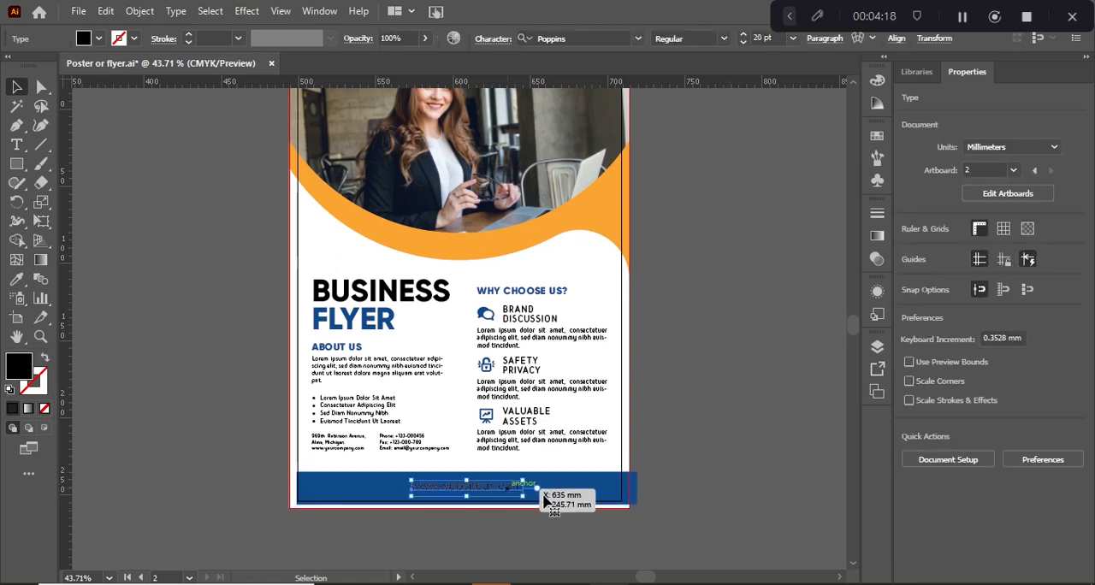
{"action": "left_click", "coordinate": [570, 497], "text": "shift"}
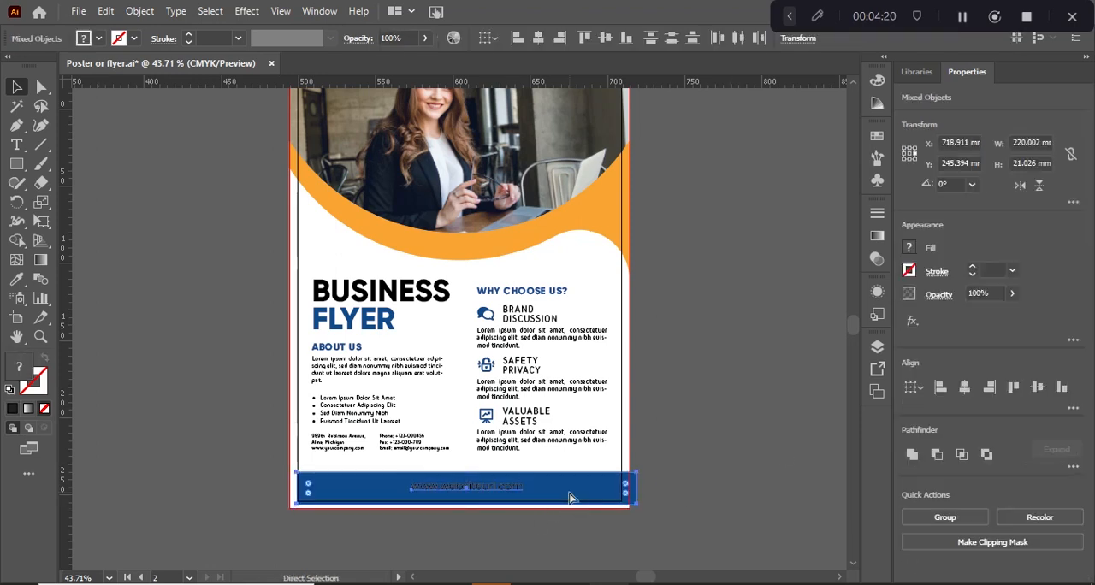
{"action": "key", "text": "v"}
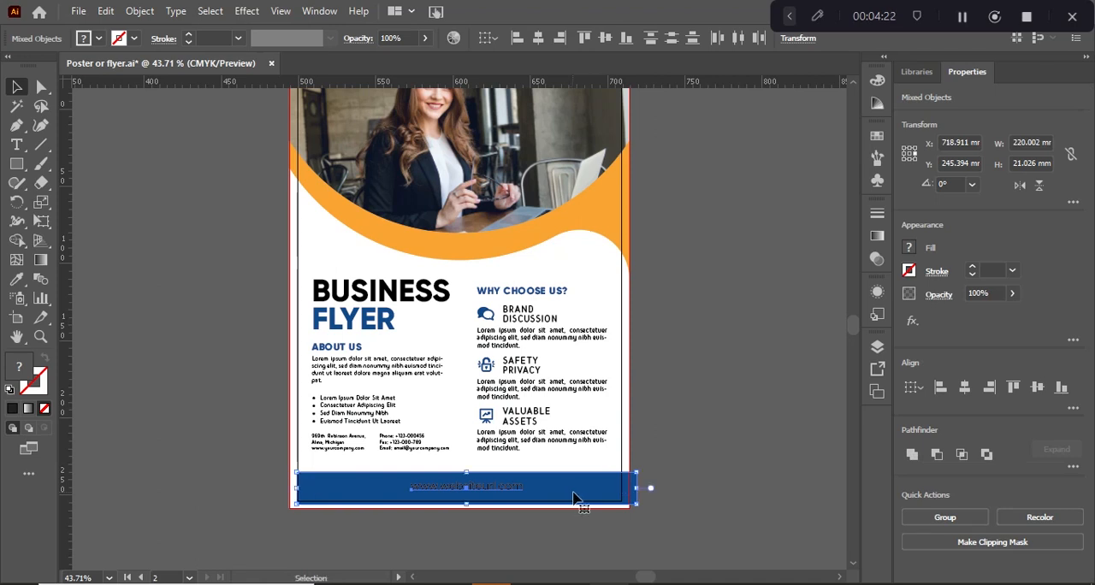
{"action": "left_click", "coordinate": [1061, 388]}
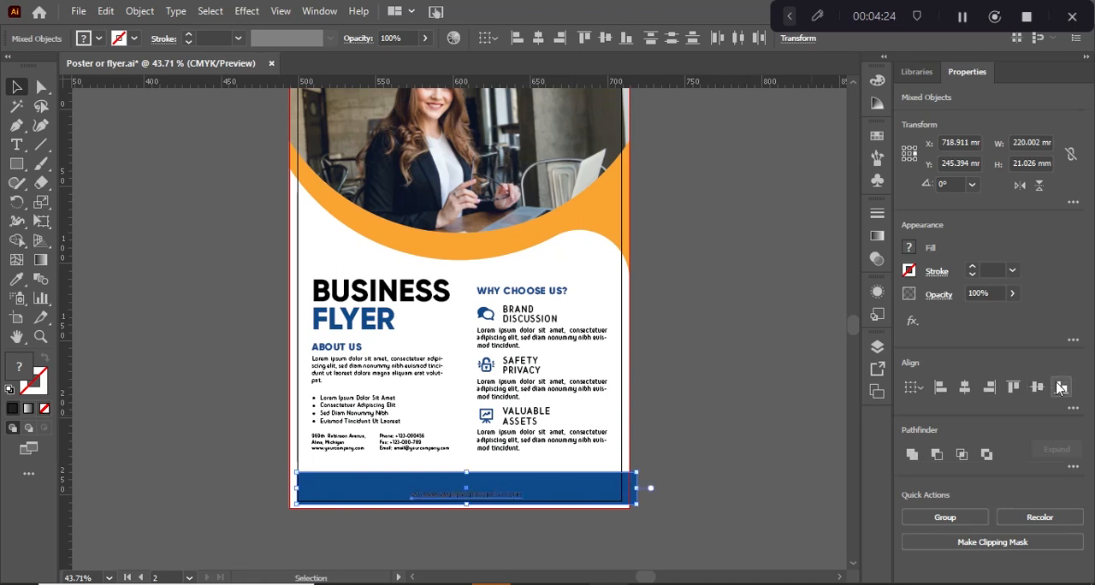
{"action": "left_click", "coordinate": [644, 487]}
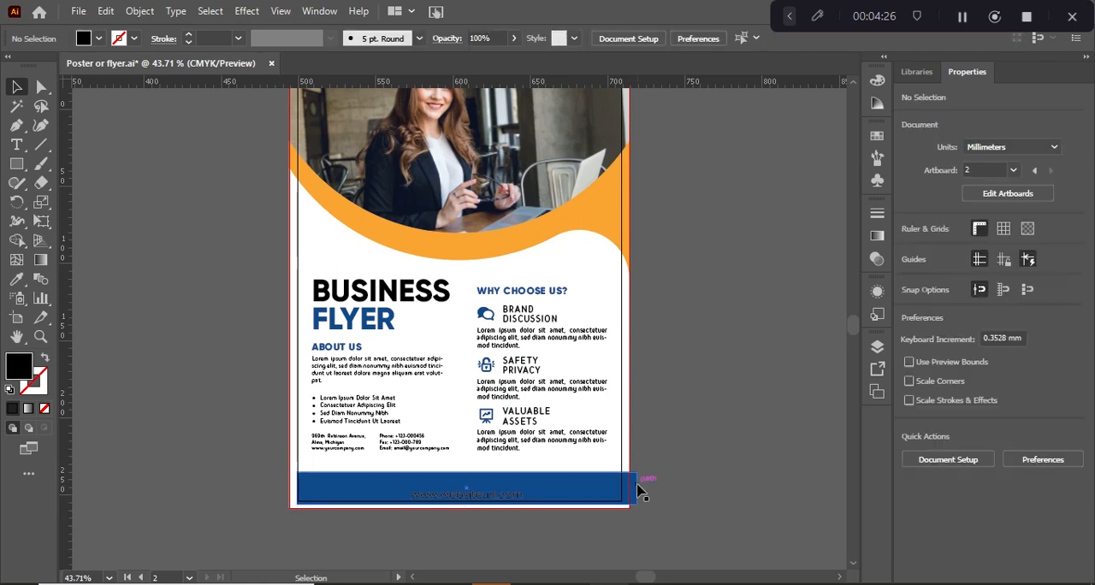
Nudge the blue bar about 4.6 mm down and about 7 mm left toward the page's bleed corner
{"action": "left_click", "coordinate": [631, 485]}
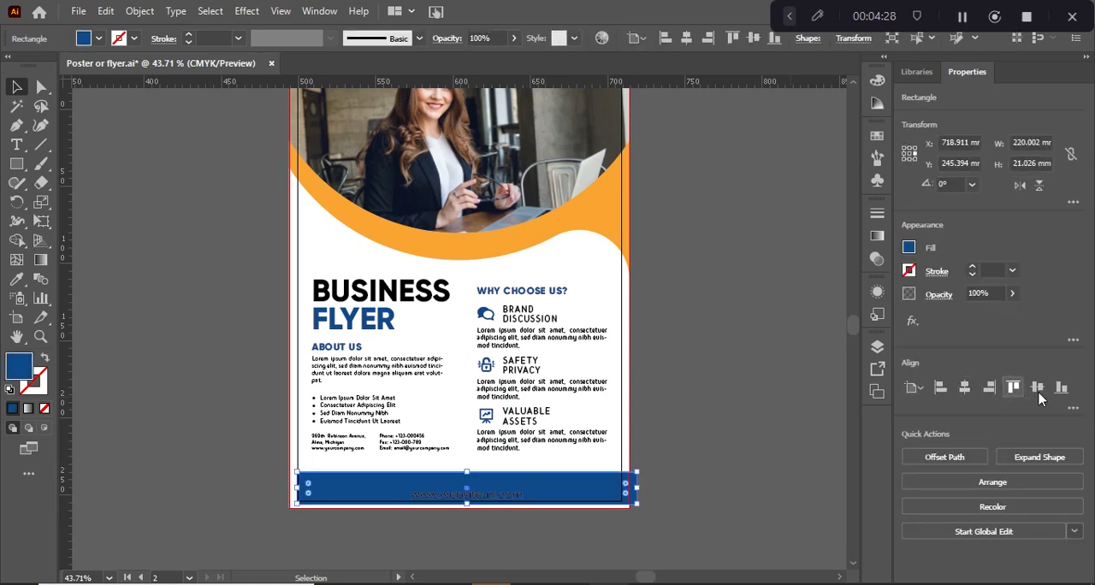
{"action": "key", "text": "Down"}
{"action": "key", "text": "Down"}
{"action": "key", "text": "Down"}
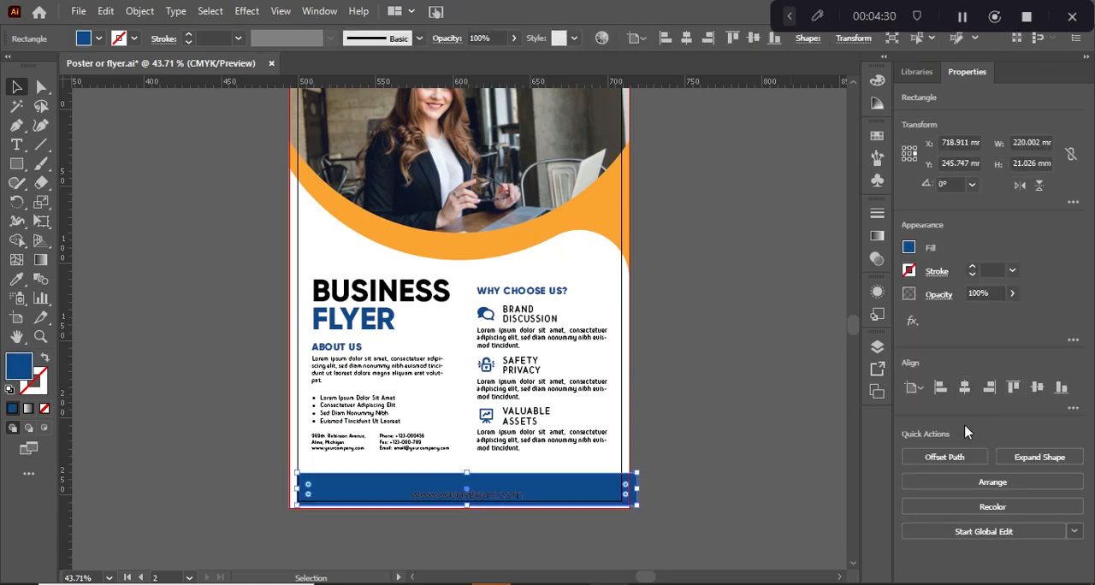
{"action": "key", "text": "shift+Left"}
{"action": "key", "text": "shift+Left"}
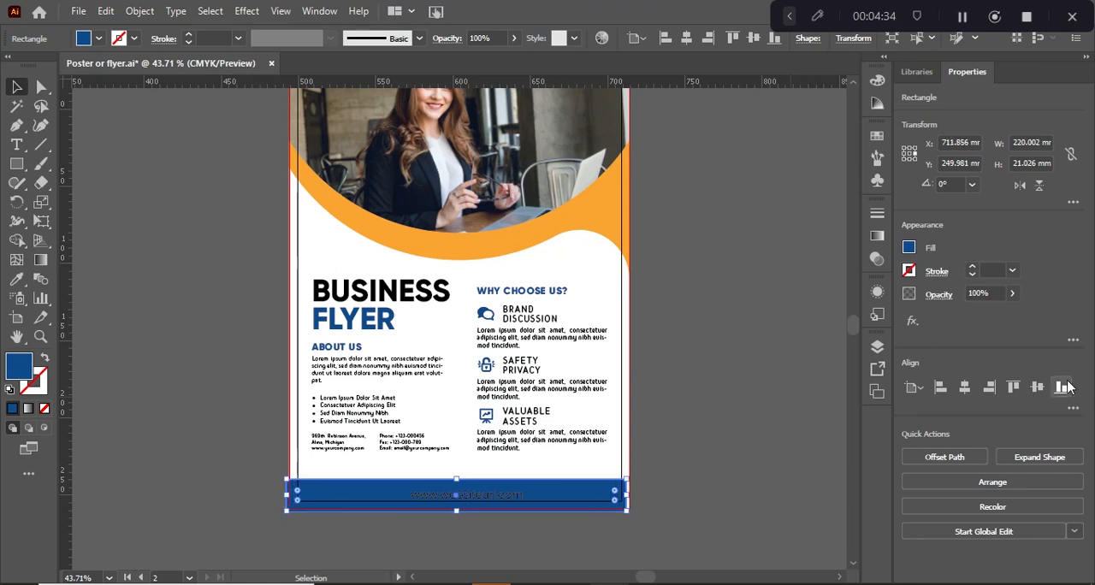
Align the blue bar to the artboard's bottom and left edges, and nudge it about 4.6 mm left and down to cover the bleed
{"action": "left_click", "coordinate": [1061, 386]}
{"action": "left_click", "coordinate": [942, 389]}
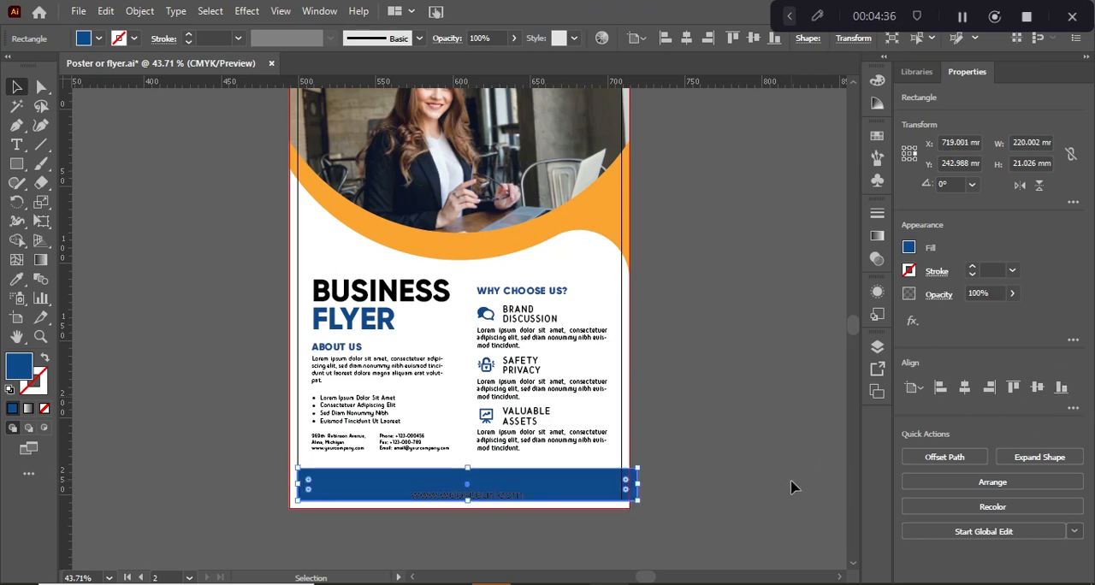
{"action": "key", "text": "shift+Left"}
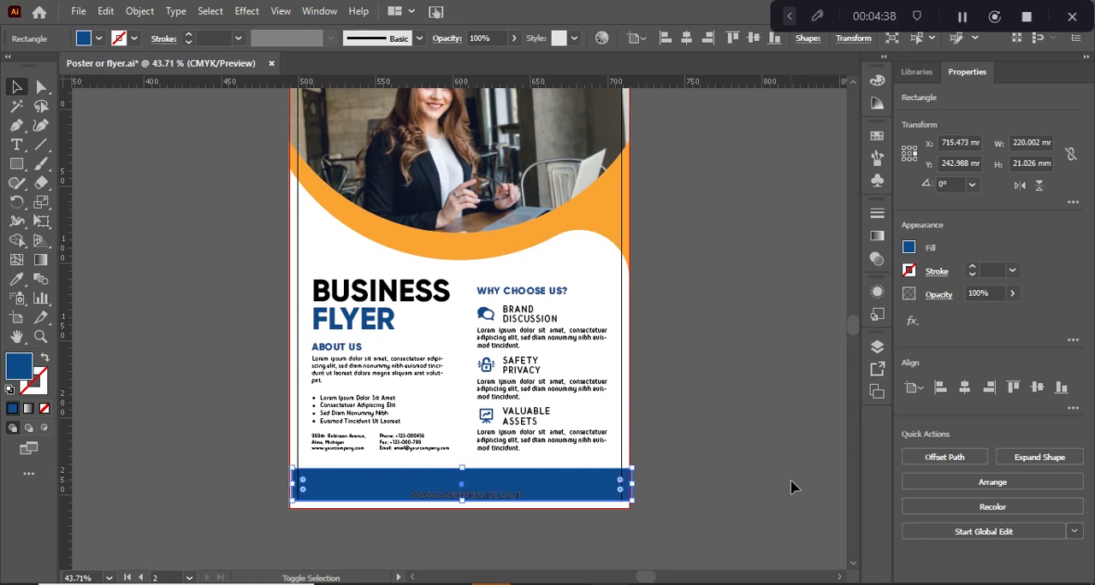
{"action": "key", "text": "shift+Down"}
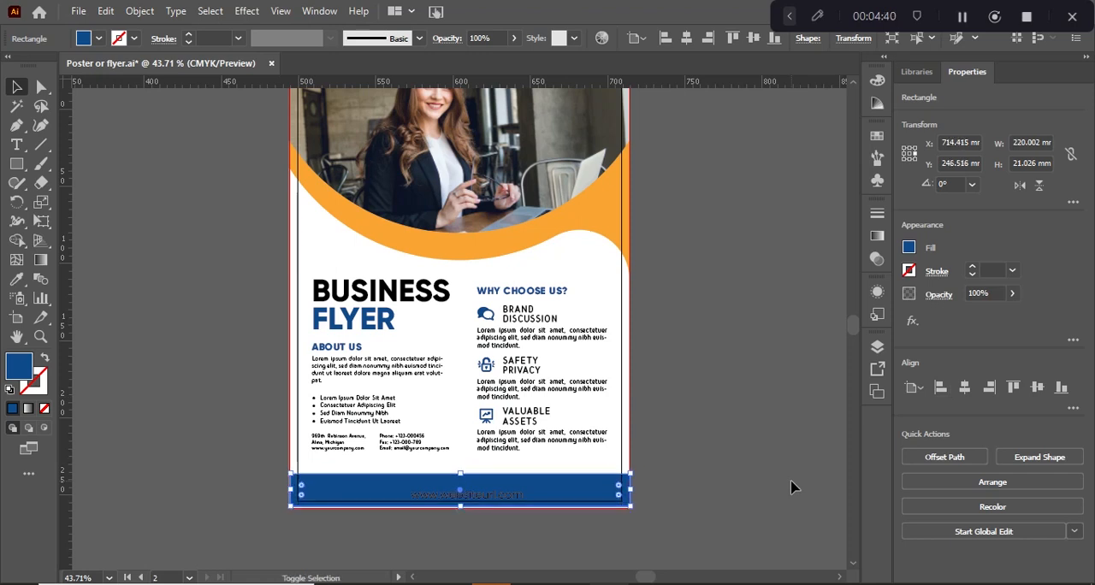
{"action": "key", "text": "Down"}
{"action": "key", "text": "Down"}
{"action": "key", "text": "Down"}
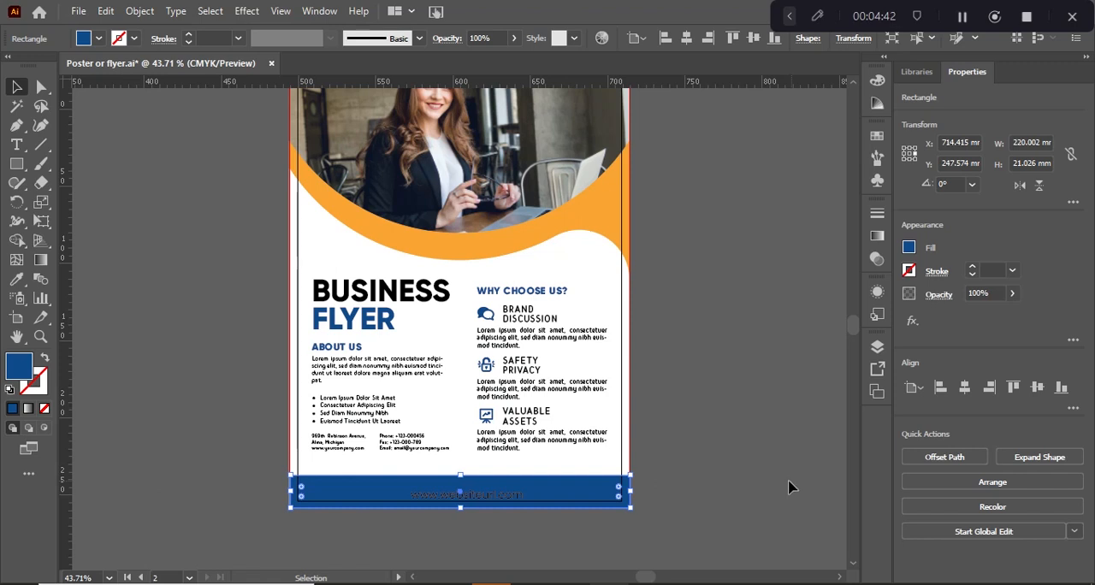
Fill the website text on the blue bar with white and deselect it
{"action": "left_click", "coordinate": [518, 512]}
{"action": "left_click", "coordinate": [500, 495]}
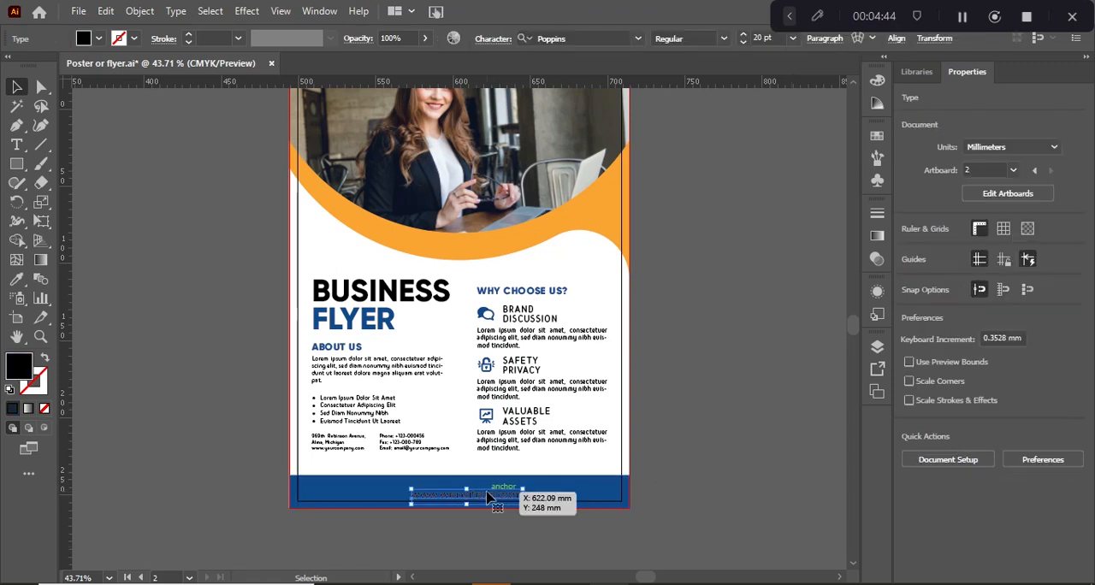
{"action": "left_click", "coordinate": [86, 41]}
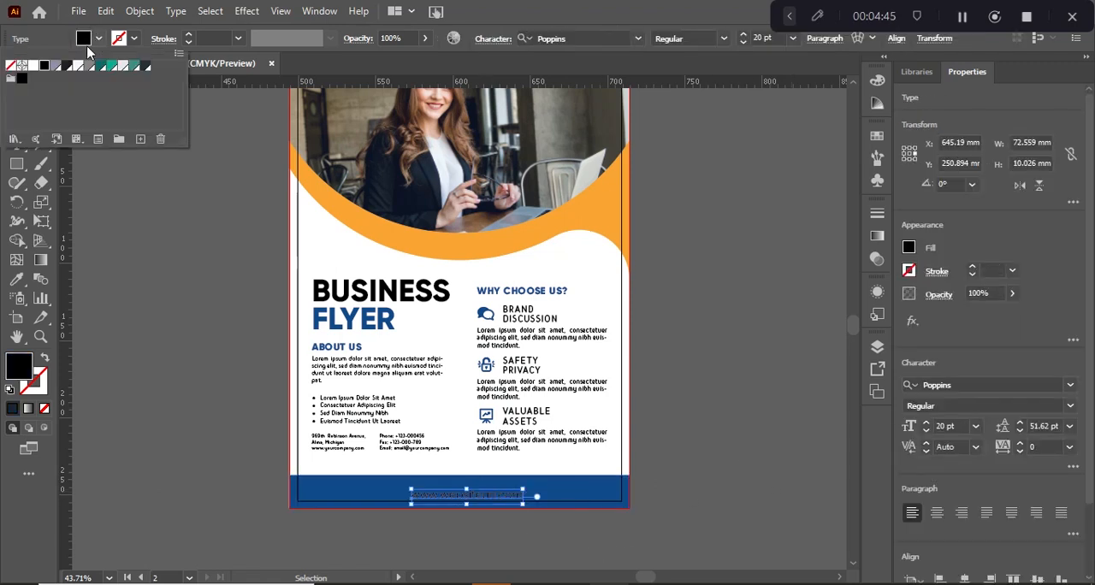
{"action": "left_click", "coordinate": [31, 66]}
{"action": "left_click", "coordinate": [137, 248]}
{"action": "left_click", "coordinate": [188, 317]}
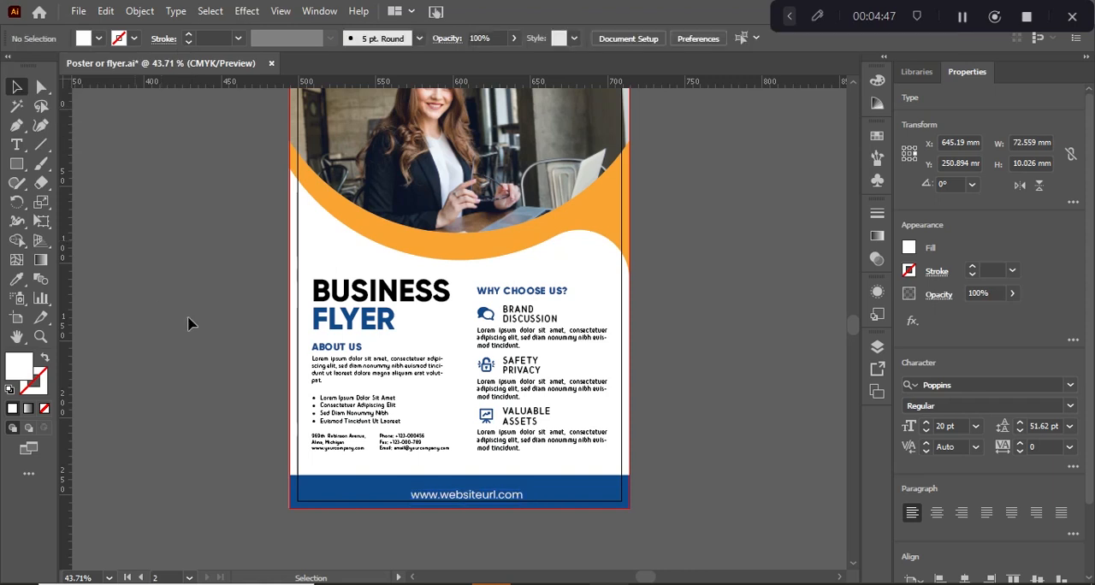
Center the website text horizontally and vertically on the blue footer bar and deselect both
{"action": "left_click", "coordinate": [477, 490]}
{"action": "left_click", "coordinate": [394, 493], "text": "shift"}
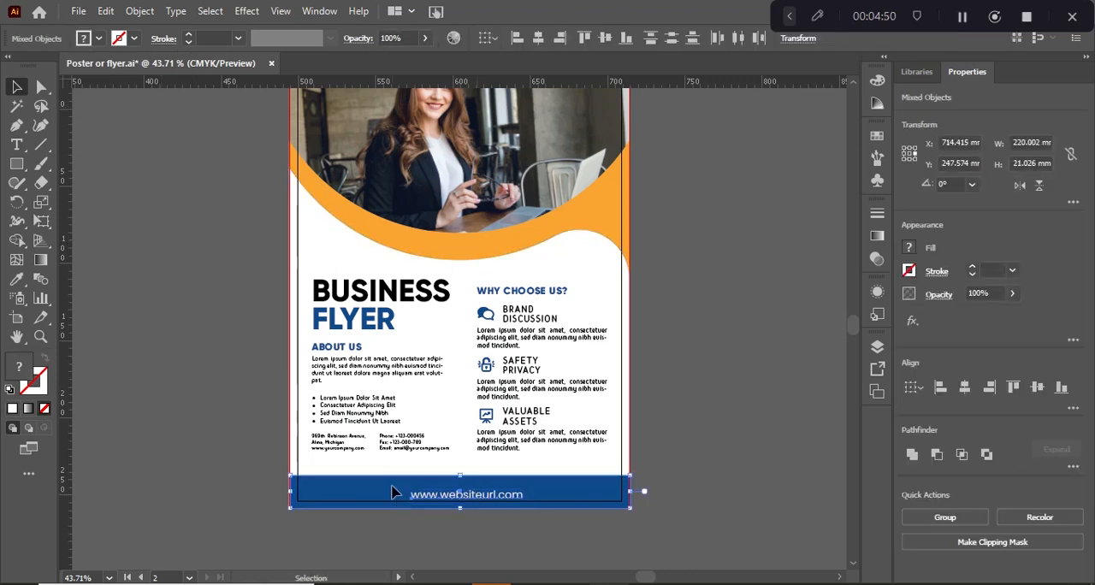
{"action": "left_click", "coordinate": [964, 387]}
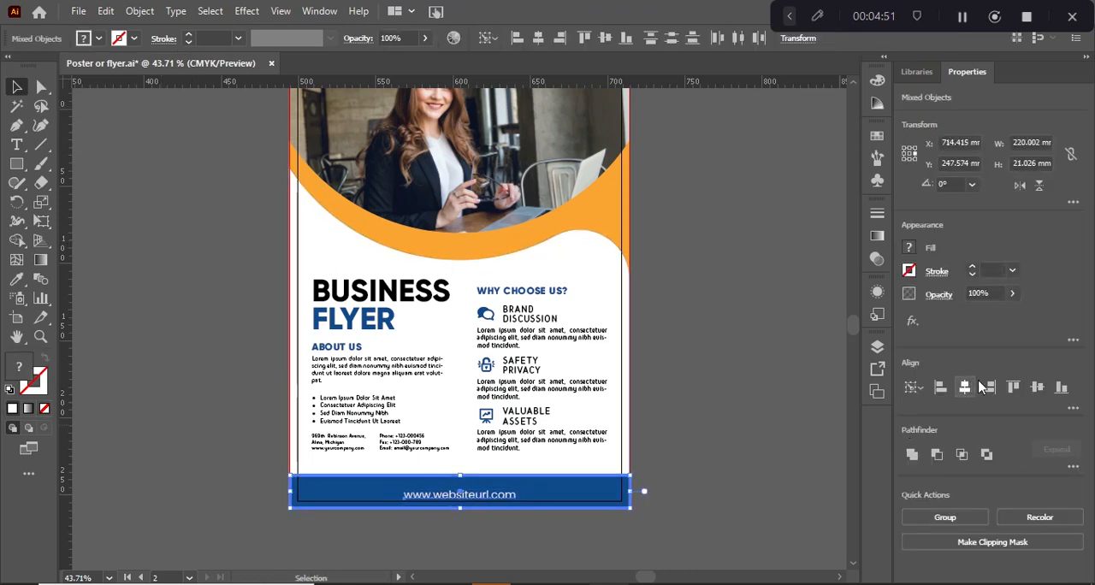
{"action": "left_click", "coordinate": [1037, 387]}
{"action": "left_click", "coordinate": [599, 522]}
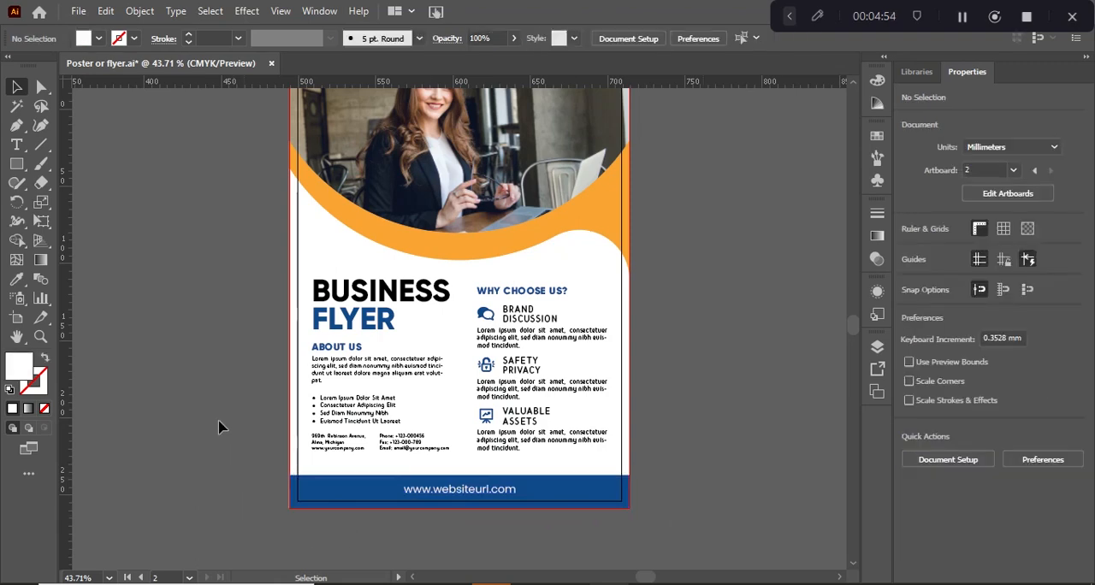
Draw a white circle about 79 mm in diameter and position it over the orange band above the "WHY CHOOSE US?" heading
{"action": "scroll", "coordinate": [436, 313], "scroll_direction": "down", "scroll_amount": 3}
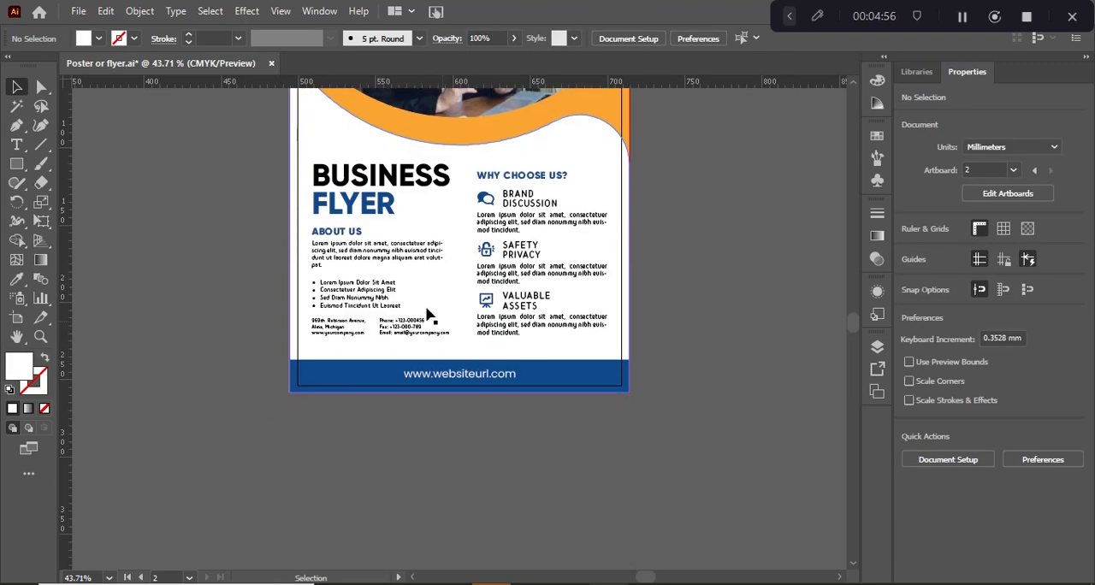
{"action": "scroll", "coordinate": [295, 274], "scroll_direction": "up", "scroll_amount": 5}
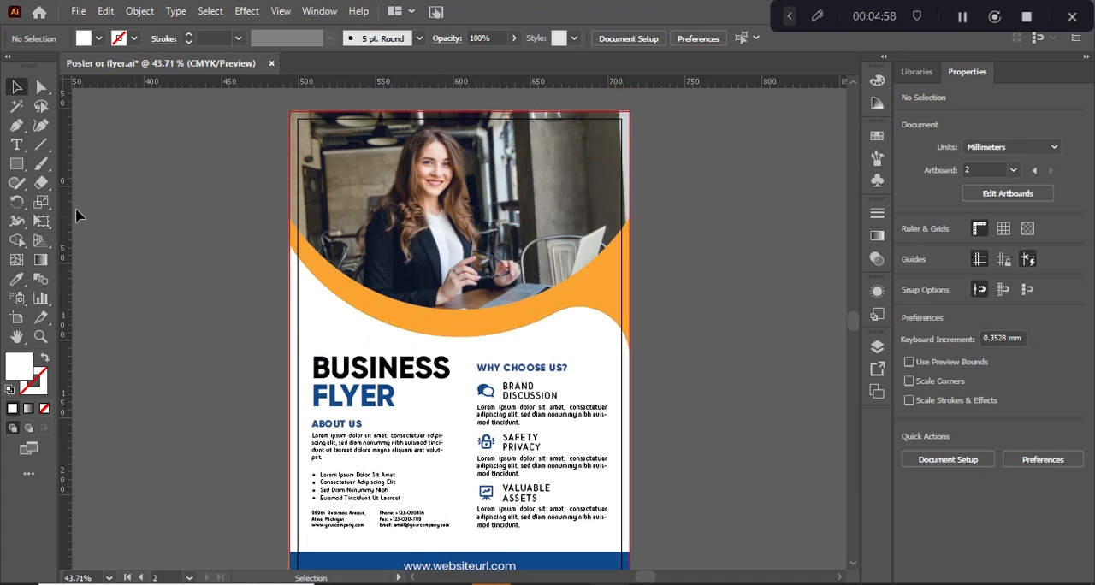
{"action": "left_click_drag", "start_coordinate": [16, 162], "coordinate": [99, 201]}
{"action": "mouse_move", "coordinate": [542, 310]}
{"action": "left_mouse_down"}
{"action": "mouse_move", "coordinate": [568, 310]}
{"action": "mouse_move", "coordinate": [548, 249]}
{"action": "left_mouse_up"}
{"action": "left_click", "coordinate": [16, 87]}
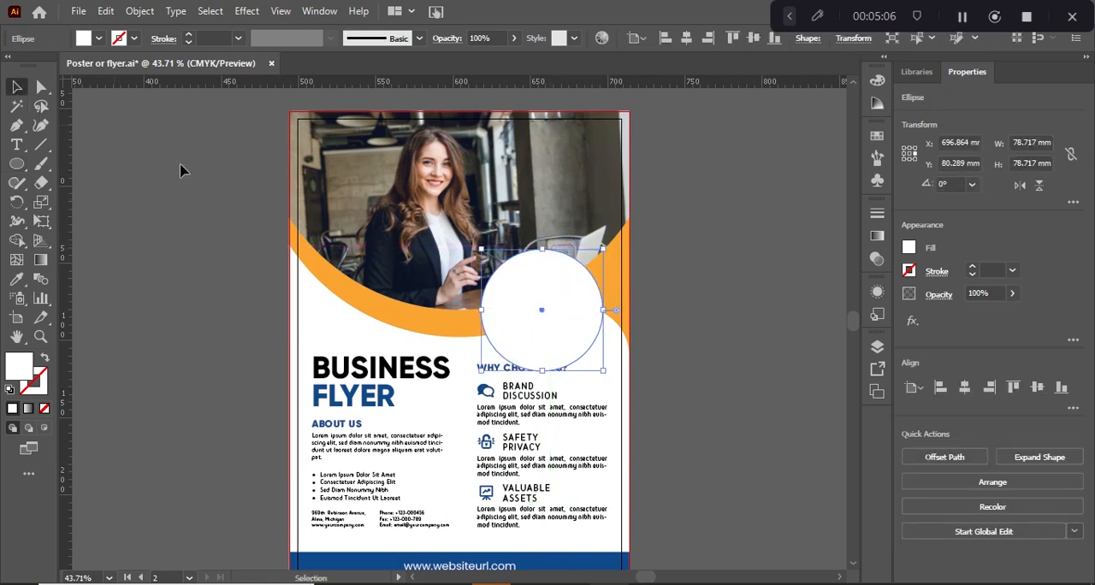
{"action": "left_click_drag", "start_coordinate": [534, 322], "coordinate": [529, 296]}
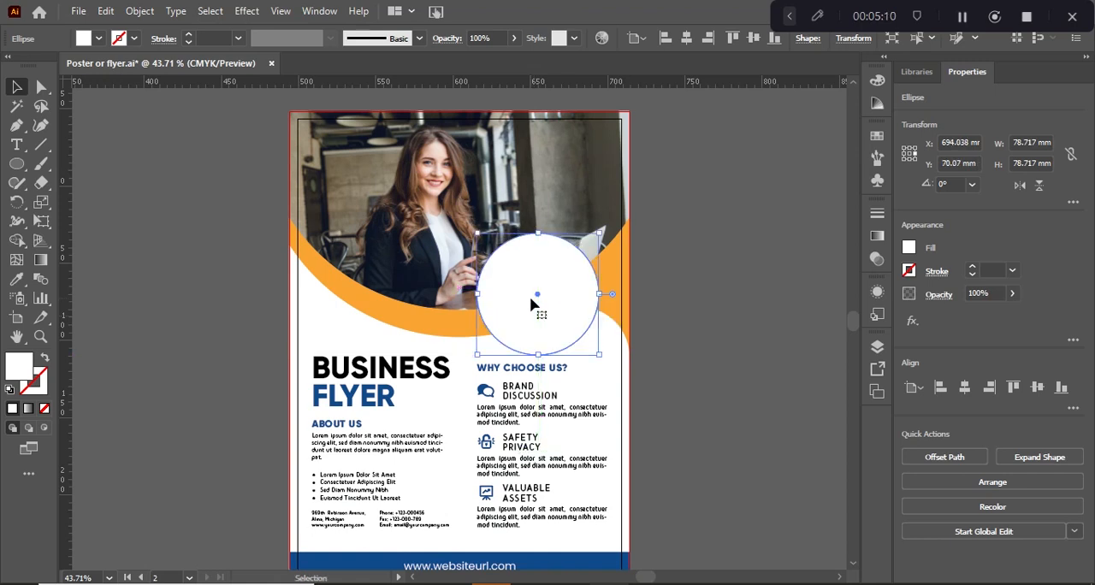
Copy the photo from inside its clip group, paste it onto the page outside the group and scale it to about 118 × 78 mm
{"action": "left_click", "coordinate": [436, 231]}
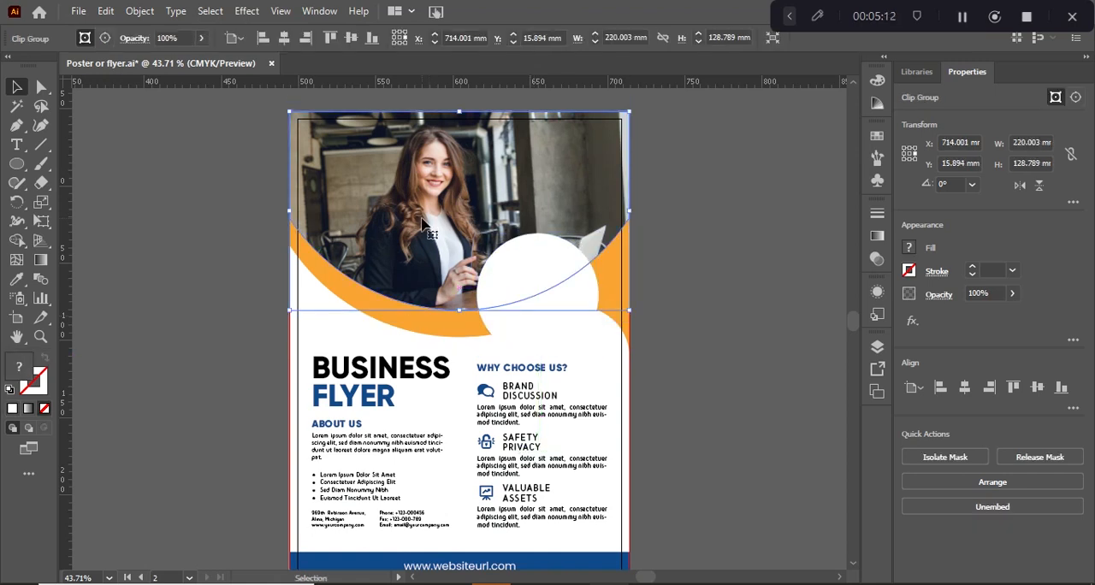
{"action": "double_click", "coordinate": [424, 224]}
{"action": "left_click", "coordinate": [424, 225]}
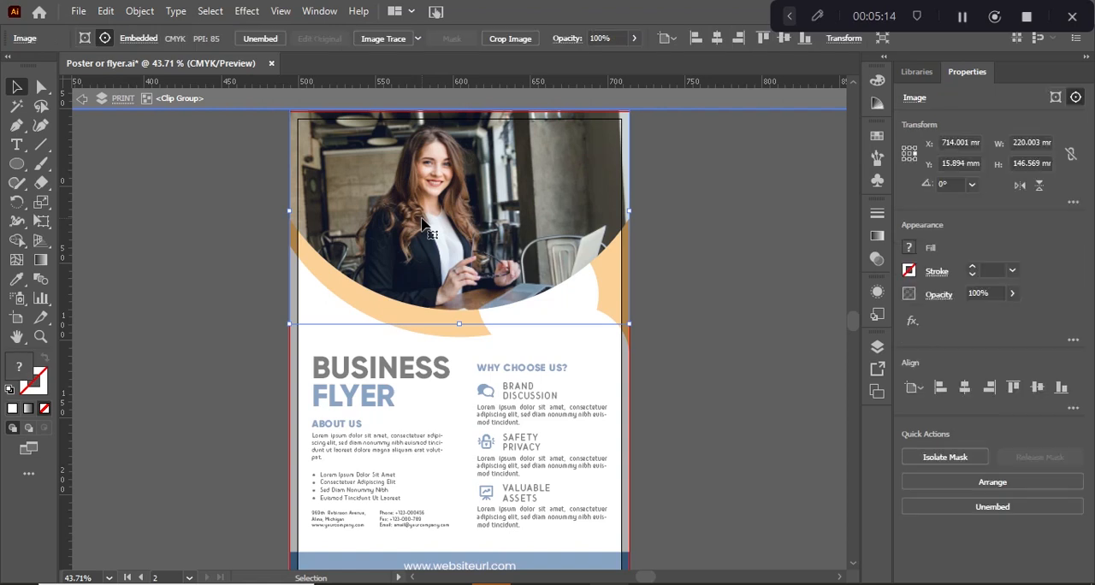
{"action": "key", "text": "ctrl+c"}
{"action": "double_click", "coordinate": [232, 247]}
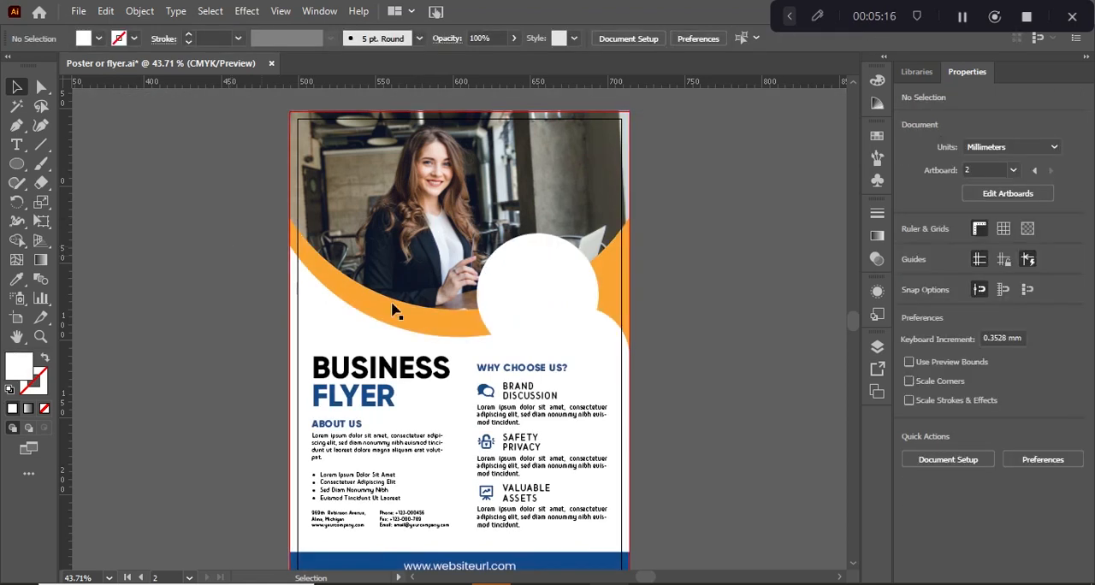
{"action": "key", "text": "ctrl+v"}
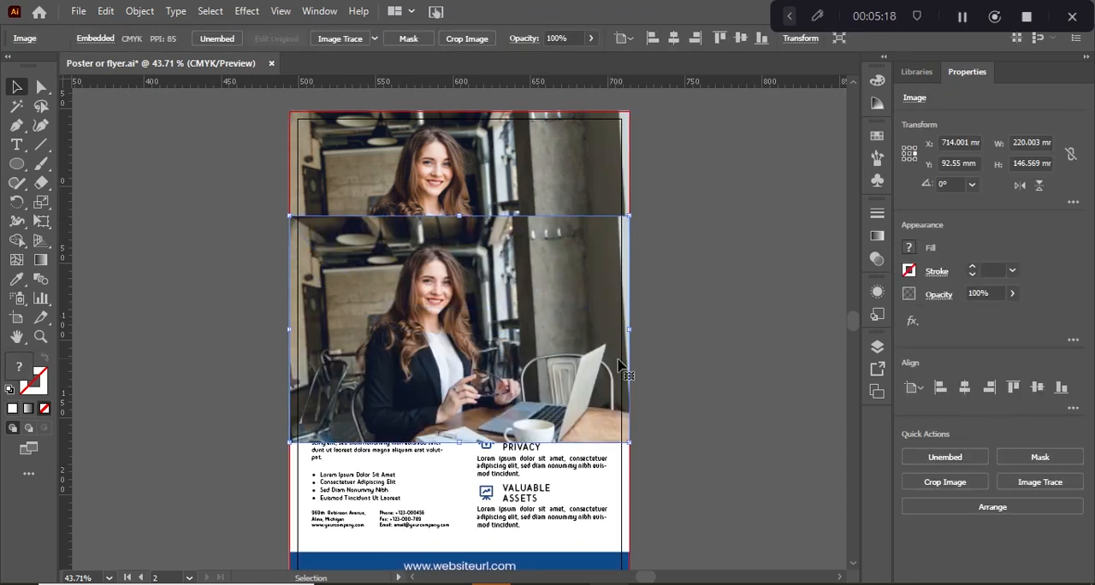
{"action": "left_click_drag", "start_coordinate": [621, 438], "coordinate": [560, 391]}
Bring the white circle to the front, above the small photo copy
{"action": "left_click", "coordinate": [563, 292], "text": "shift"}
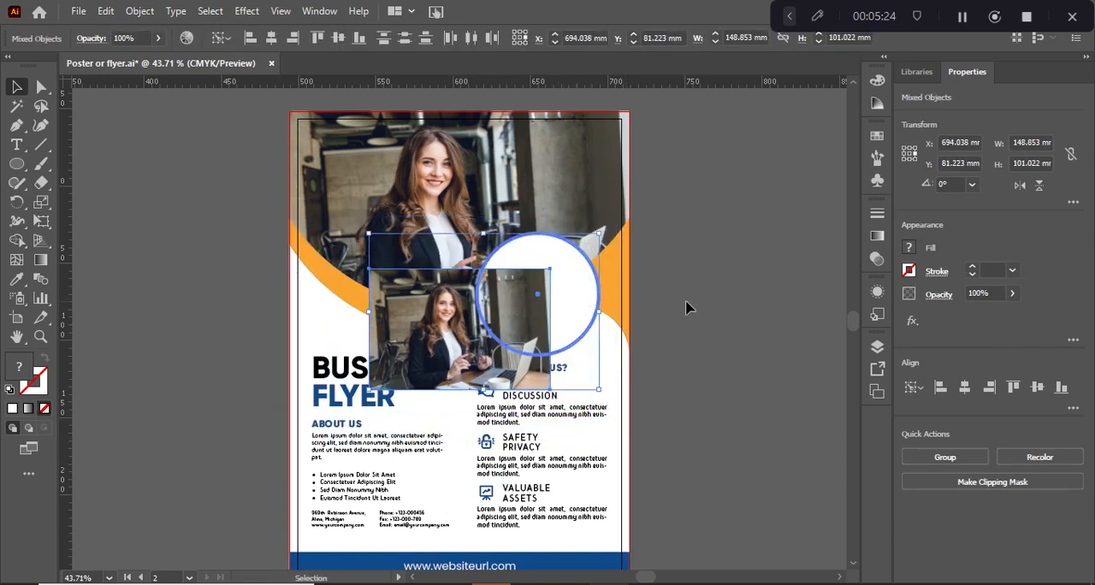
{"action": "left_click", "coordinate": [689, 308]}
{"action": "left_click", "coordinate": [554, 282]}
{"action": "right_click", "coordinate": [575, 293]}
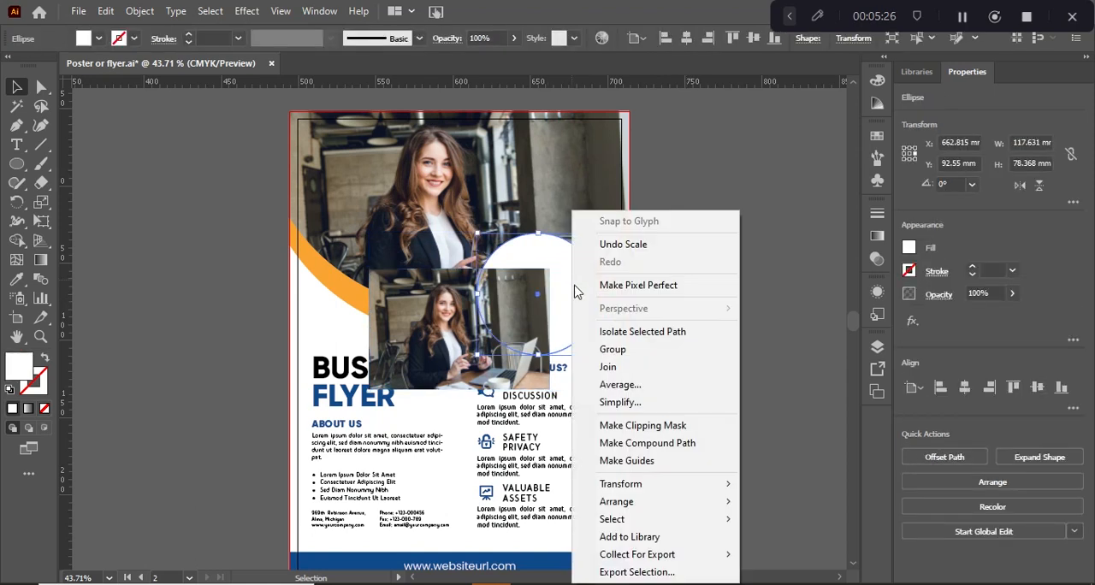
{"action": "mouse_move", "coordinate": [659, 502]}
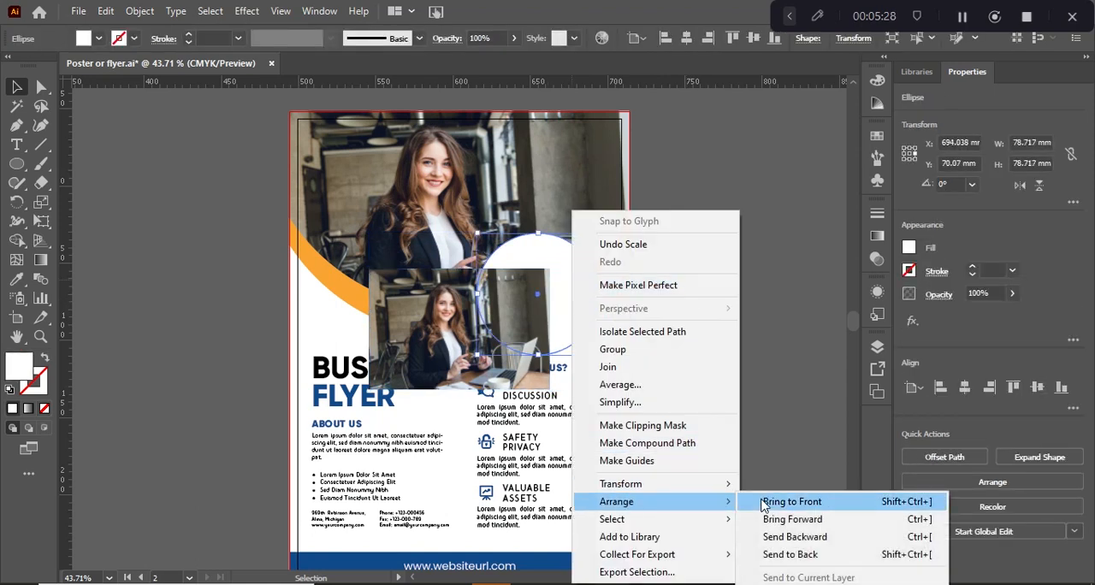
{"action": "left_click", "coordinate": [764, 505]}
Center the small photo on the white circle both ways and clip it to the circle with a clipping mask
{"action": "left_click", "coordinate": [535, 295], "text": "shift"}
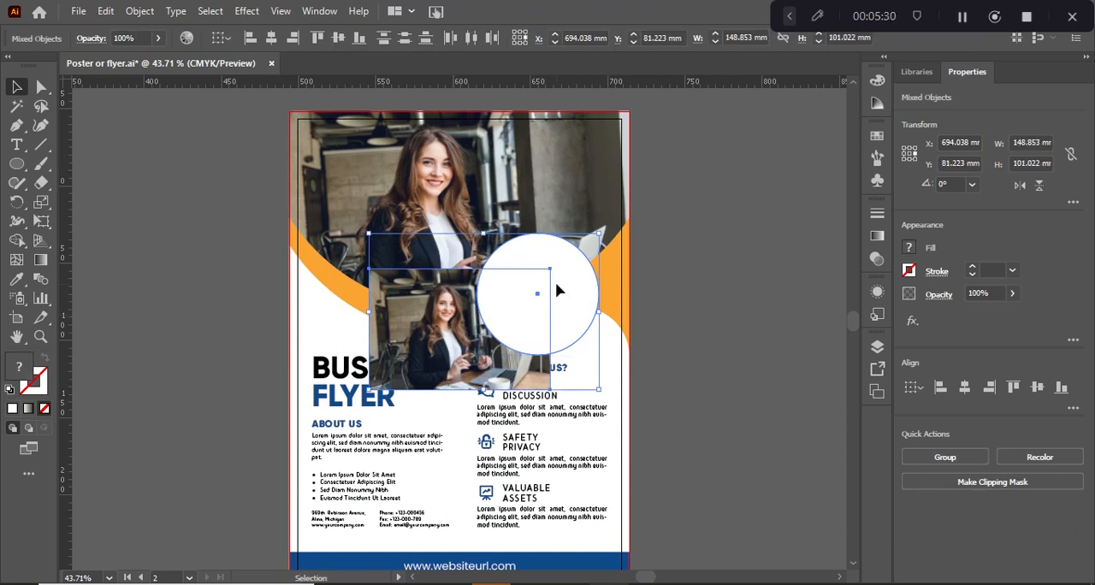
{"action": "left_click", "coordinate": [964, 387]}
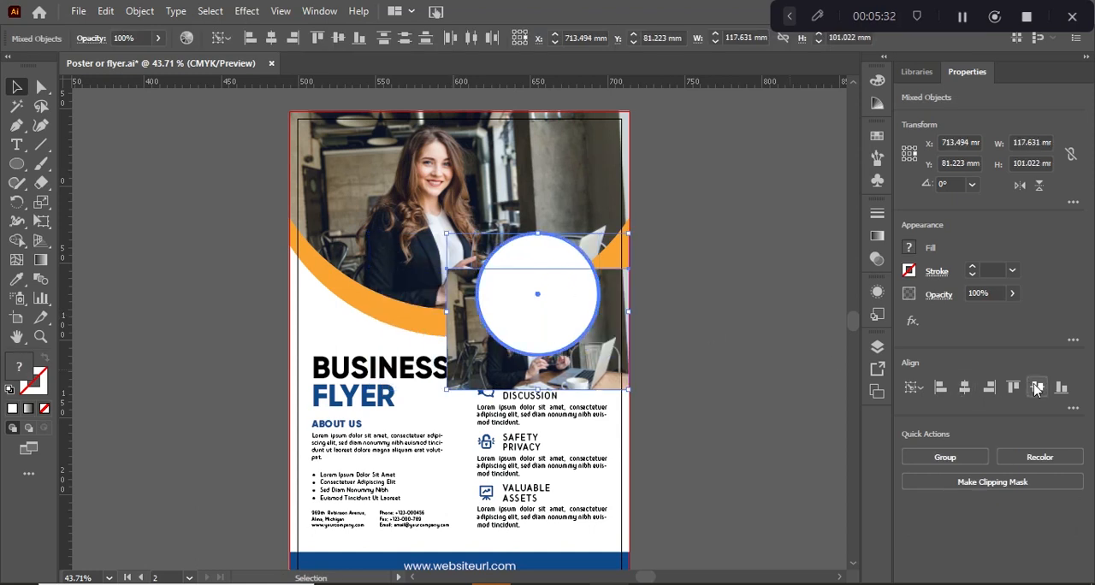
{"action": "left_click", "coordinate": [1036, 387]}
{"action": "right_click", "coordinate": [485, 296]}
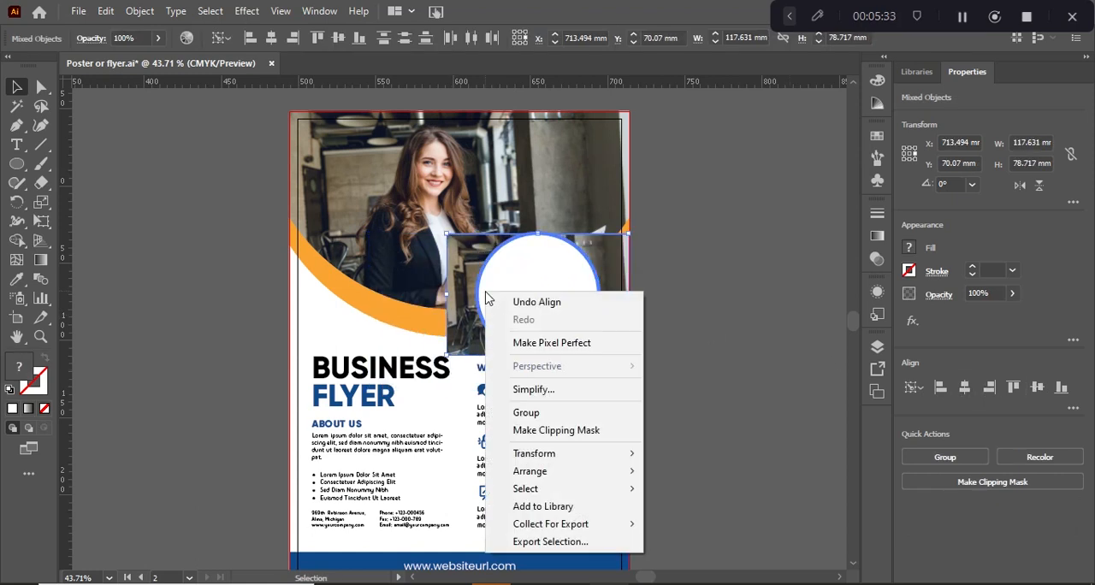
{"action": "left_click", "coordinate": [552, 430]}
{"action": "left_click", "coordinate": [682, 390]}
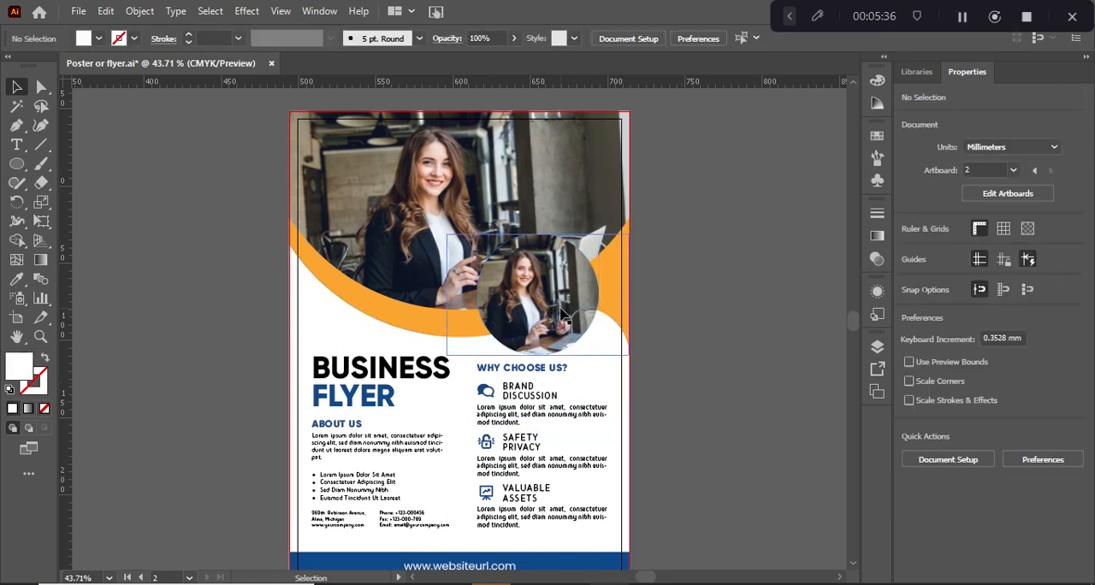
Apply a Drop Shadow effect to the circular photo with the preset settings
{"action": "left_click", "coordinate": [560, 318]}
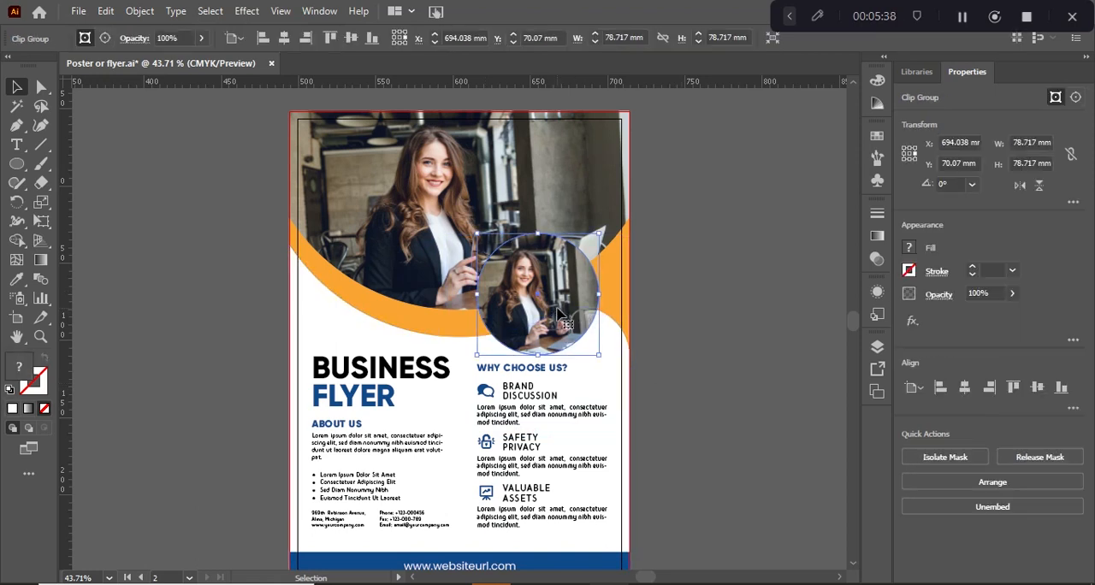
{"action": "left_click", "coordinate": [245, 11]}
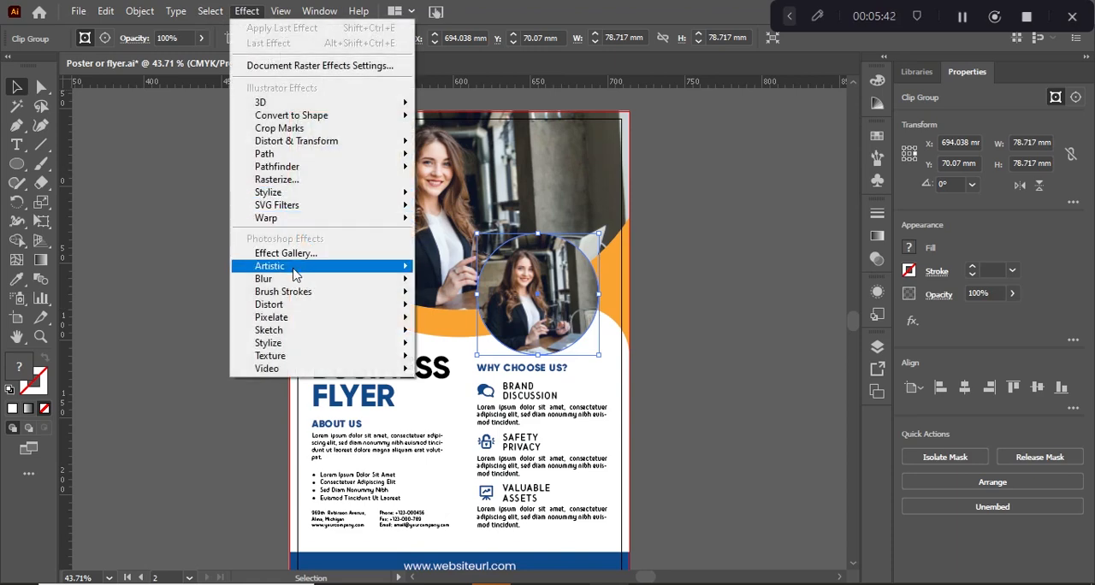
{"action": "mouse_move", "coordinate": [295, 194]}
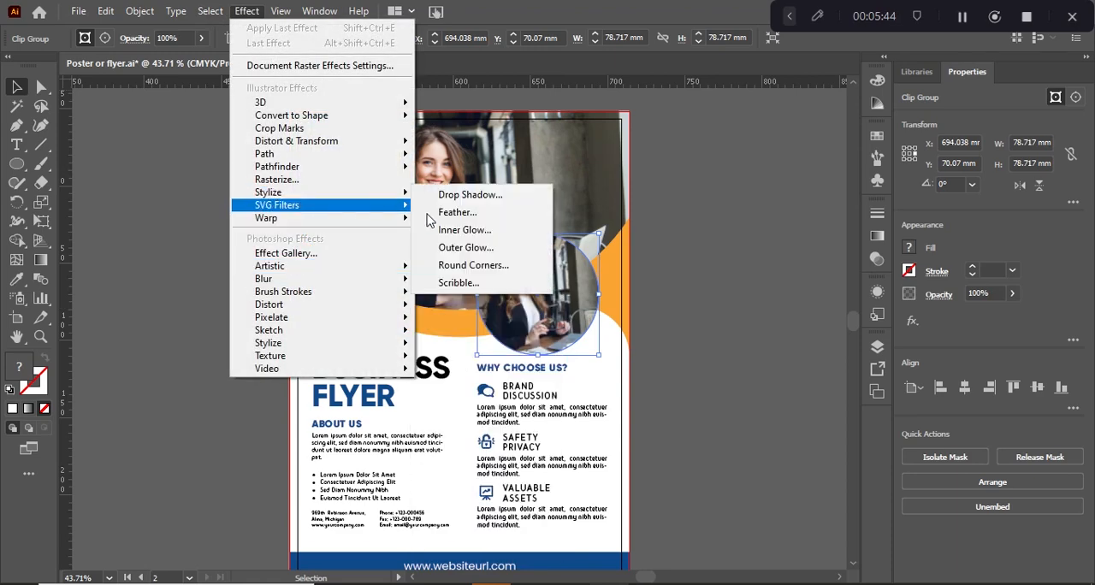
{"action": "left_click", "coordinate": [466, 195]}
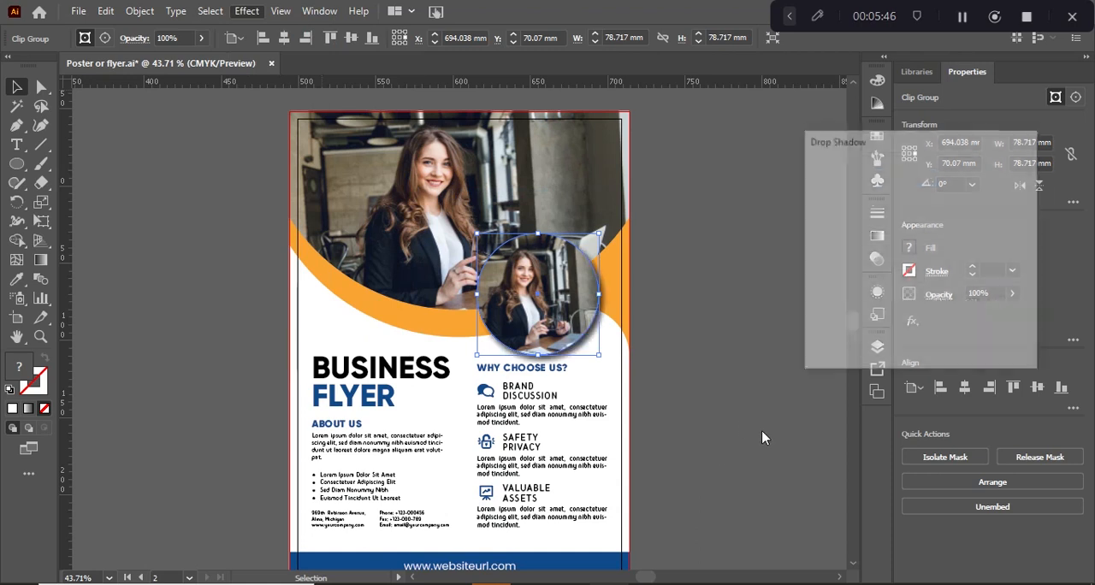
{"action": "left_click", "coordinate": [914, 342]}
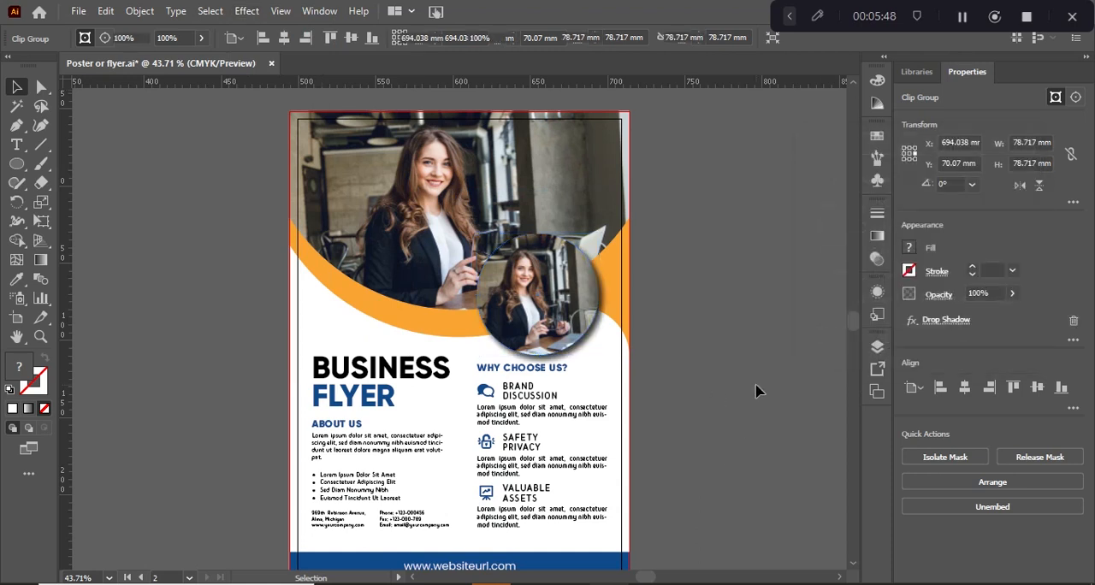
{"action": "left_click", "coordinate": [758, 391]}
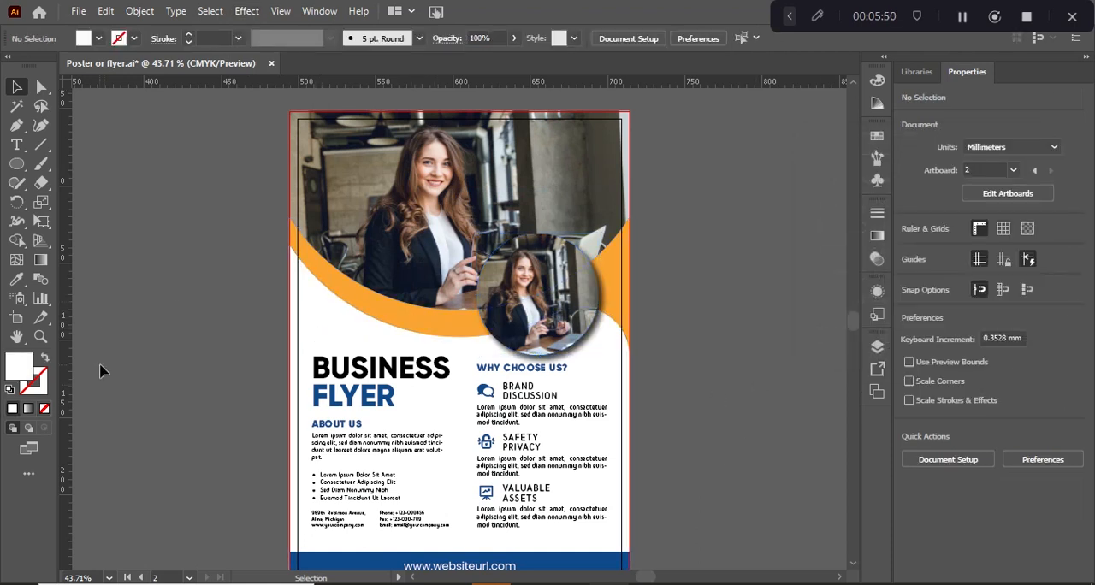
Apply a Multiply Drop Shadow to the orange band at 75% opacity, with X offset 0 mm, Y offset 2.469 mm and blur 1.764 mm
{"action": "left_click", "coordinate": [383, 318]}
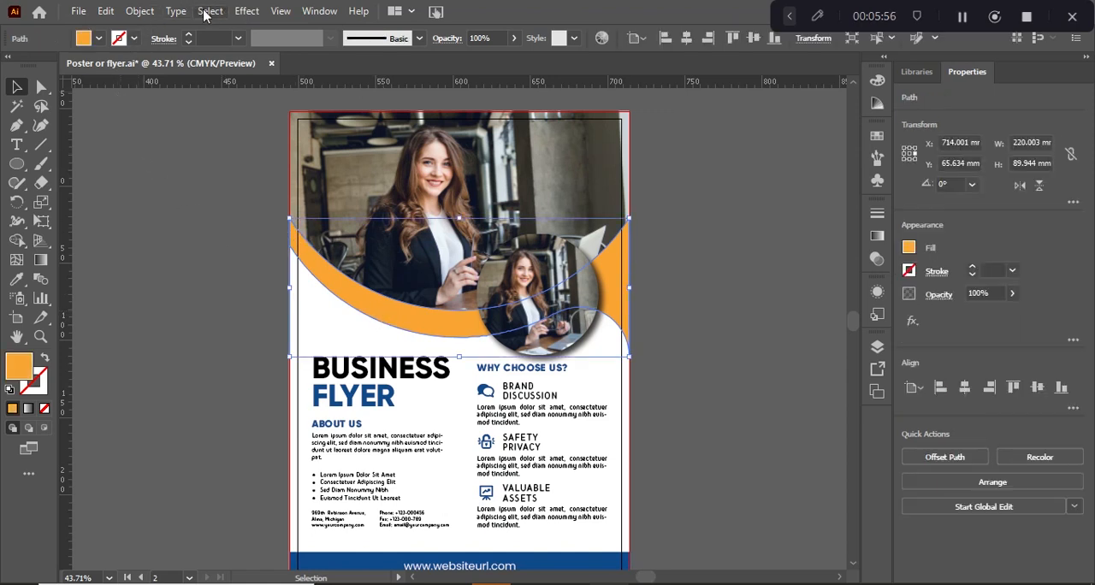
{"action": "left_click", "coordinate": [247, 11]}
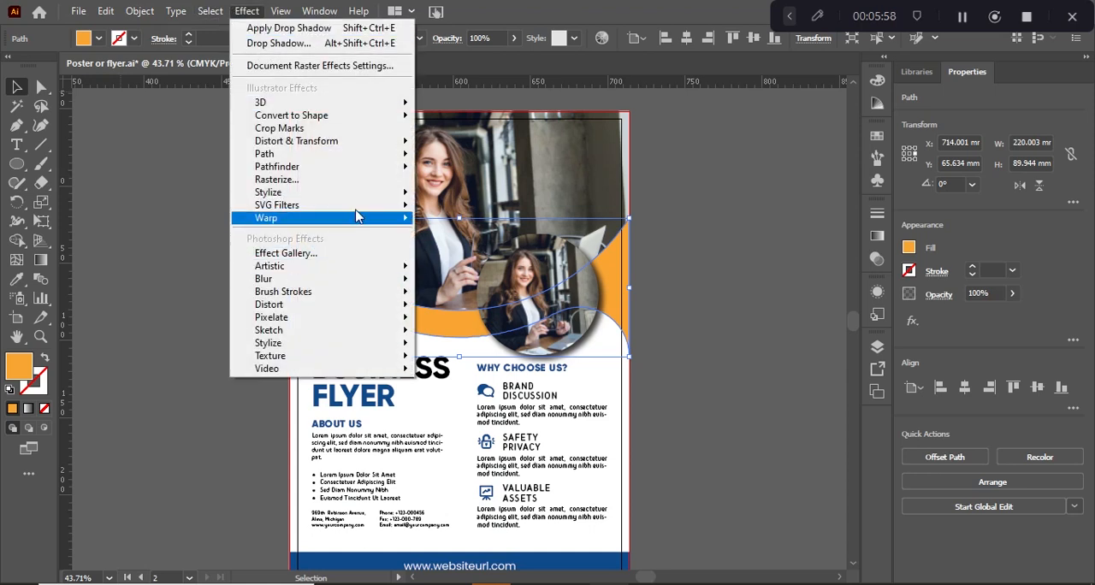
{"action": "mouse_move", "coordinate": [352, 195]}
{"action": "left_click", "coordinate": [452, 196]}
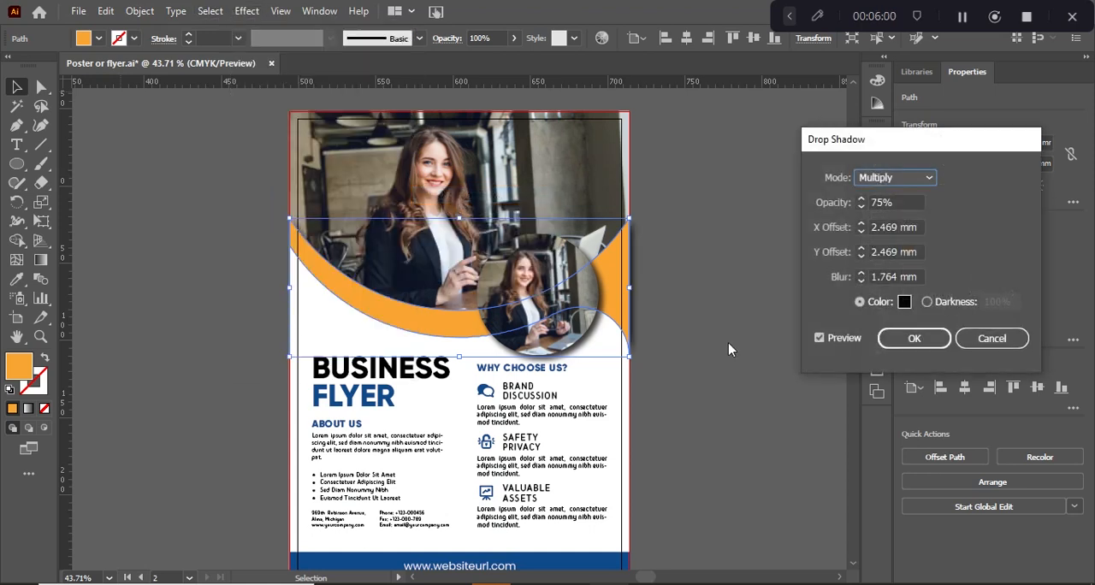
{"action": "left_click", "coordinate": [881, 253]}
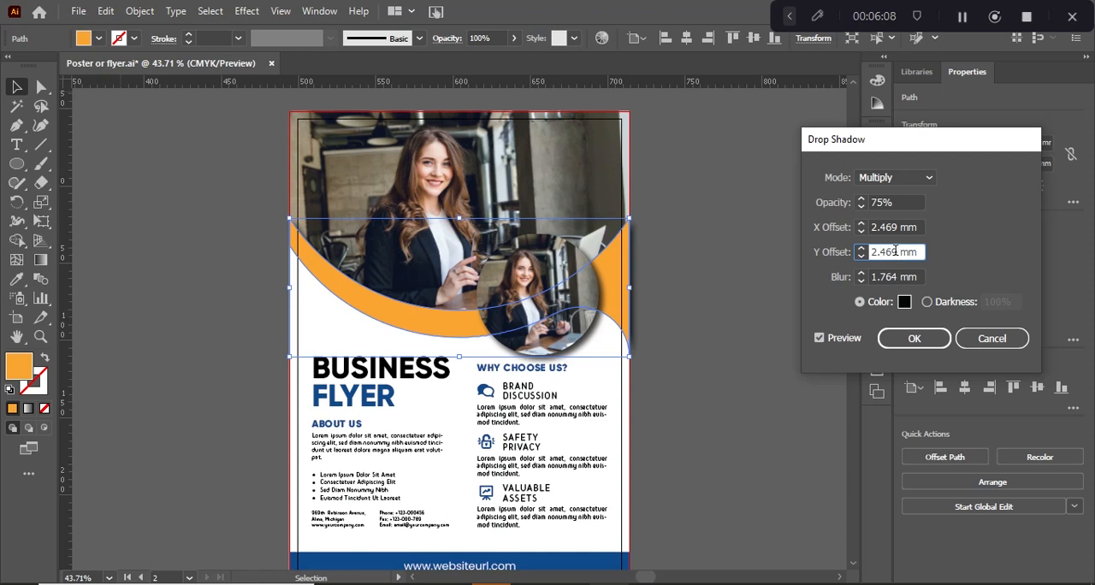
{"action": "double_click", "coordinate": [890, 227]}
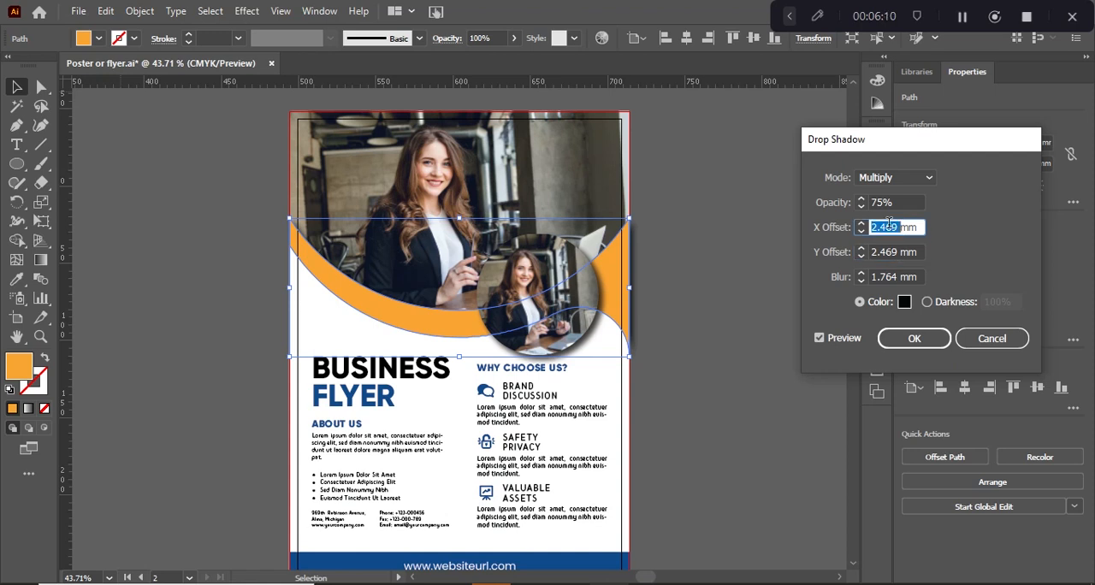
{"action": "type", "text": "0"}
{"action": "left_click", "coordinate": [901, 250]}
{"action": "left_click", "coordinate": [910, 338]}
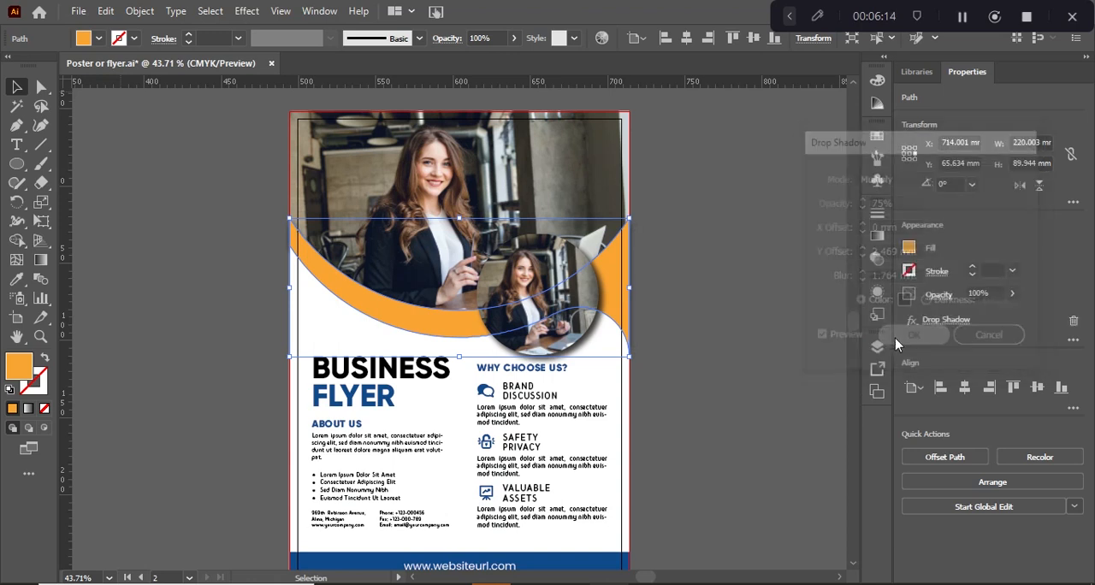
{"action": "left_click", "coordinate": [691, 356]}
Bring the orange band and the circular photo to the front together and deselect them
{"action": "left_click", "coordinate": [432, 329]}
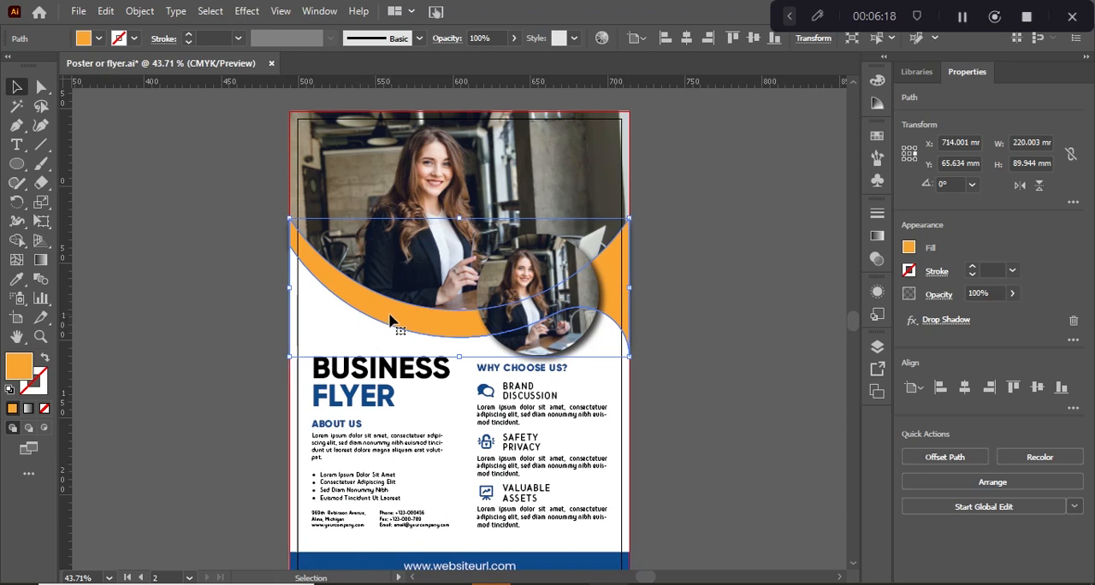
{"action": "left_click", "coordinate": [535, 281], "text": "shift"}
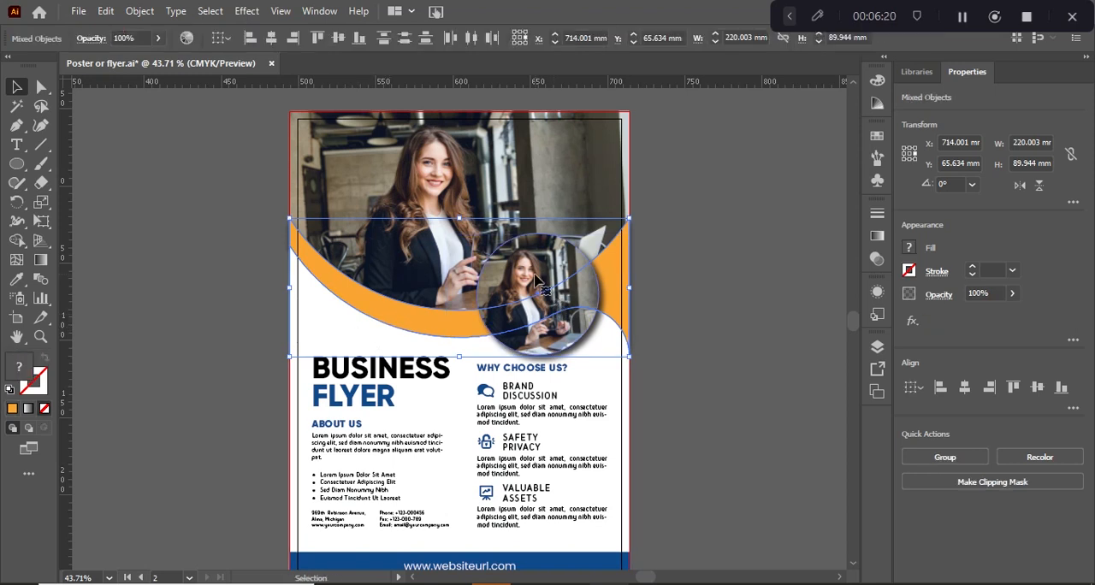
{"action": "right_click", "coordinate": [537, 279]}
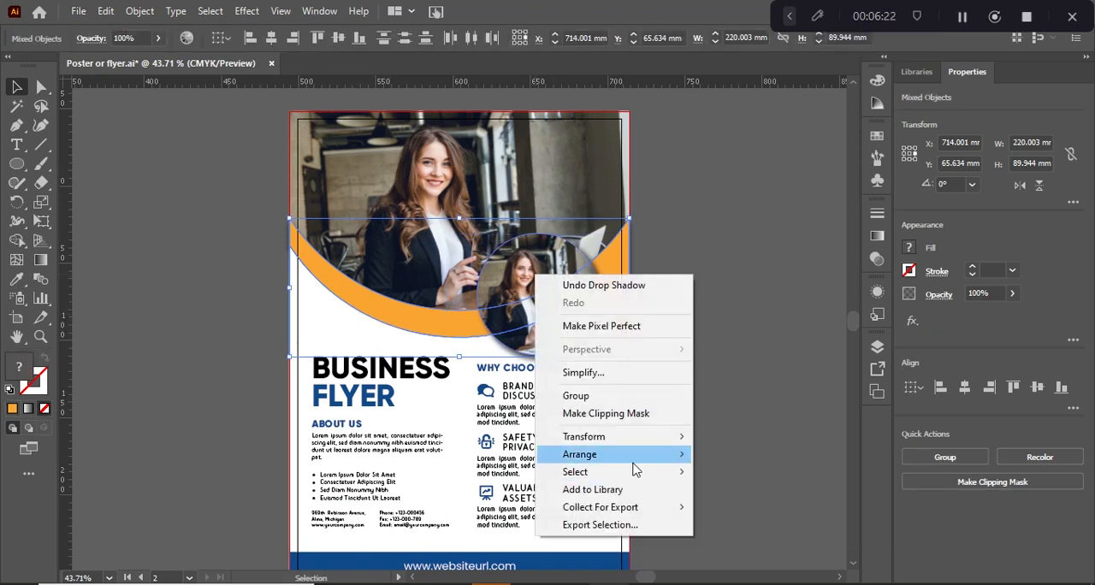
{"action": "mouse_move", "coordinate": [634, 454]}
{"action": "left_click", "coordinate": [807, 451]}
{"action": "left_click", "coordinate": [741, 362]}
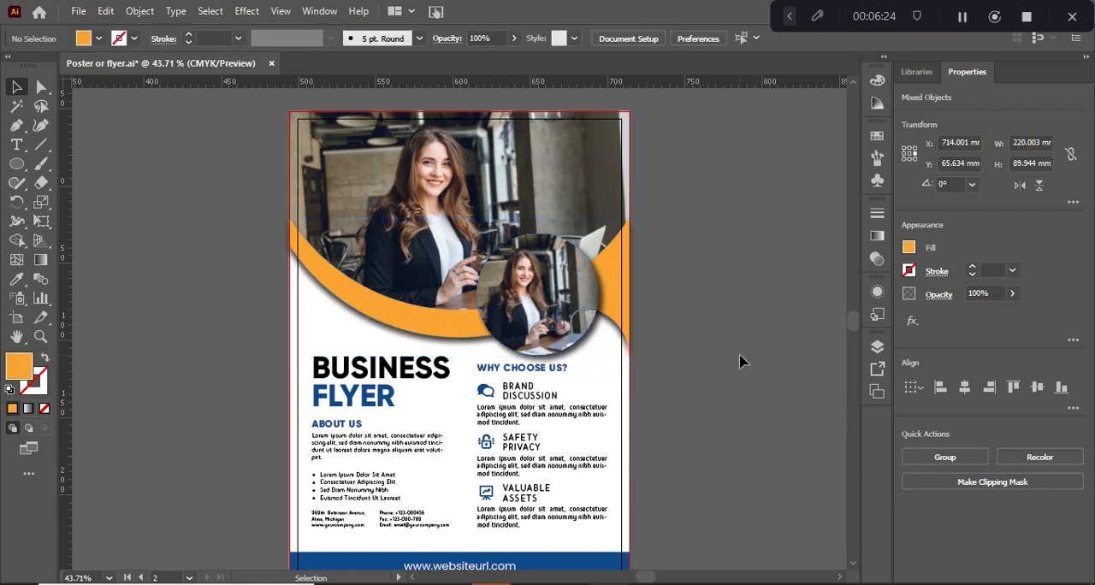